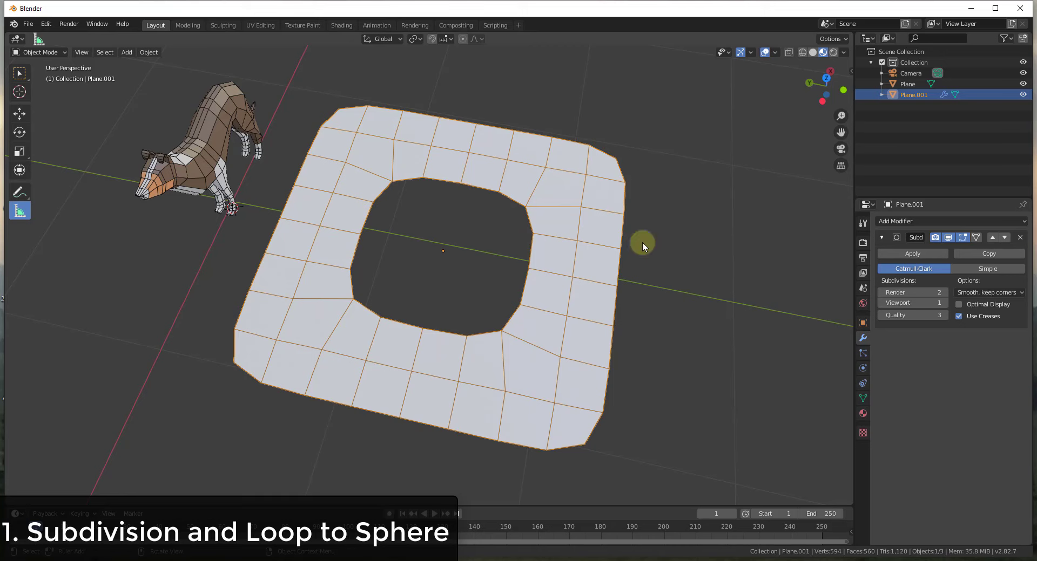
# Step: Preview the Subdivision Surface modifier on Plane.001 at Viewport level 3 and remove the modifier
pyautogui.moveTo(924, 304); pyautogui.dragTo(941, 305)
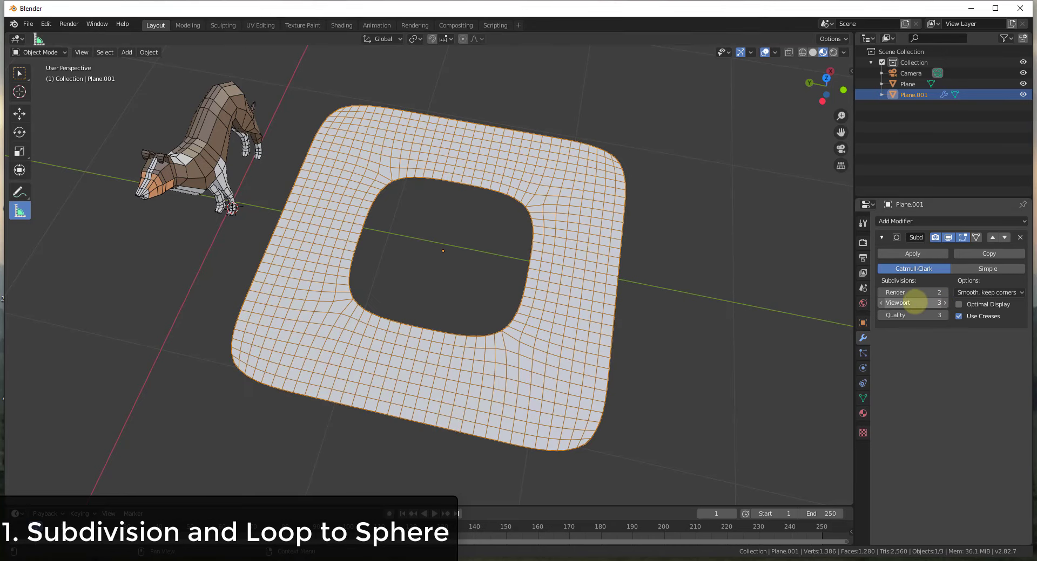
pyautogui.moveTo(921, 304); pyautogui.dragTo(907, 302)
pyautogui.click(1020, 239)
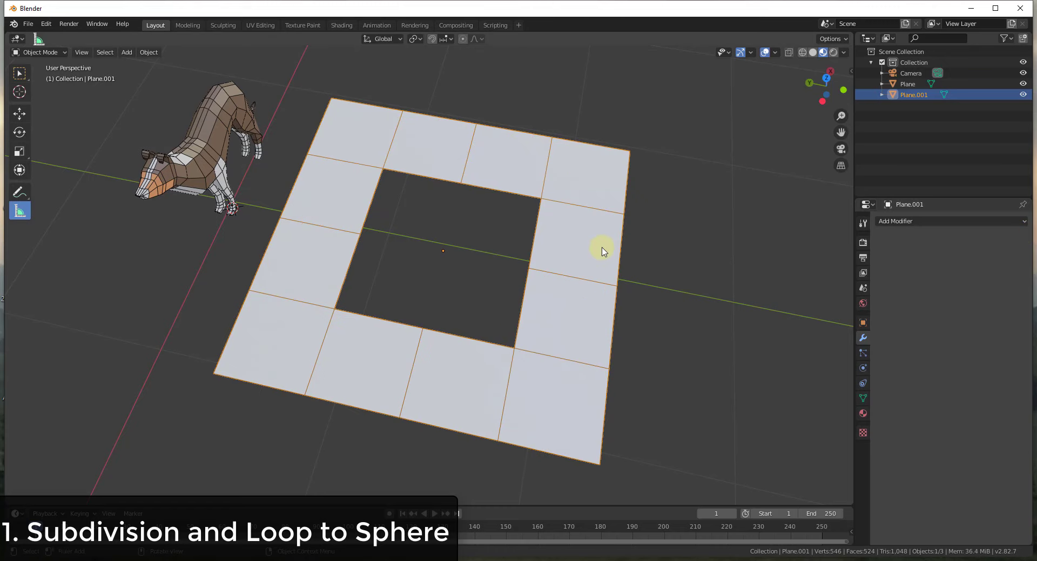
# Step: In Edit Mode with edge selection, select the edge loop around the square hole of the plane
pyautogui.moveTo(598, 245); pyautogui.dragTo(514, 216, button='middle')
pyautogui.click(488, 254)
pyautogui.press('Tab')
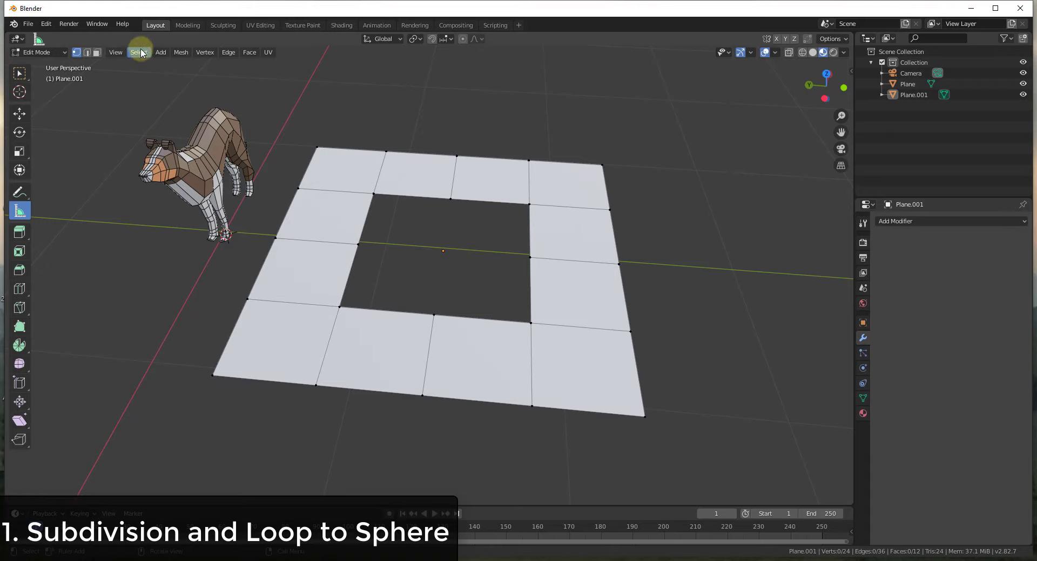
pyautogui.click(87, 53)
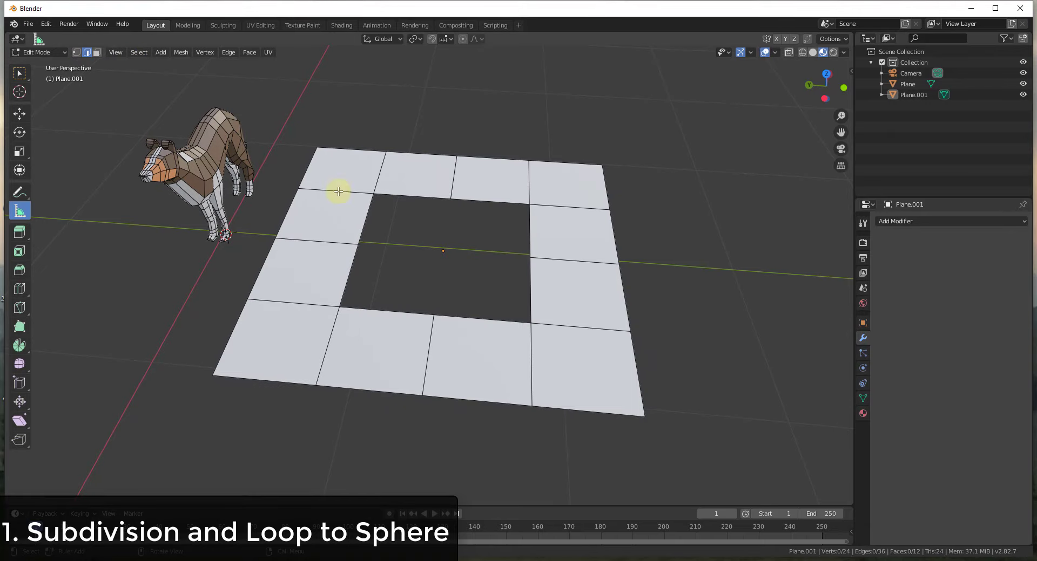
pyautogui.keyDown('alt'); pyautogui.click(365, 220); pyautogui.keyUp('alt')
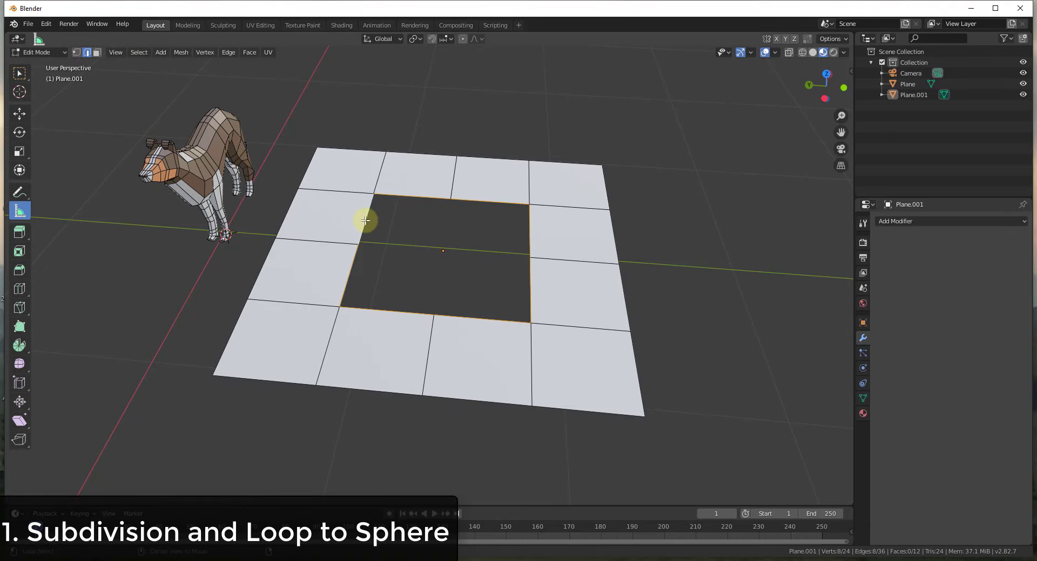
# Step: Round the selected hole loop with To Sphere at a factor of 1.000 and clear the selection
pyautogui.moveTo(432, 229); pyautogui.dragTo(461, 261, button='middle')
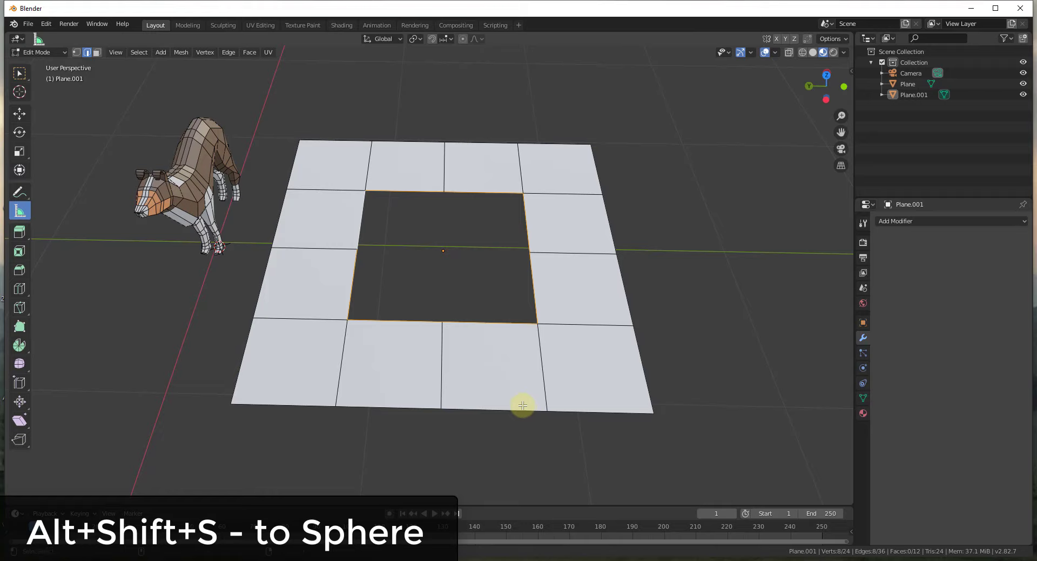
pyautogui.hotkey('alt', 'shift', 's')
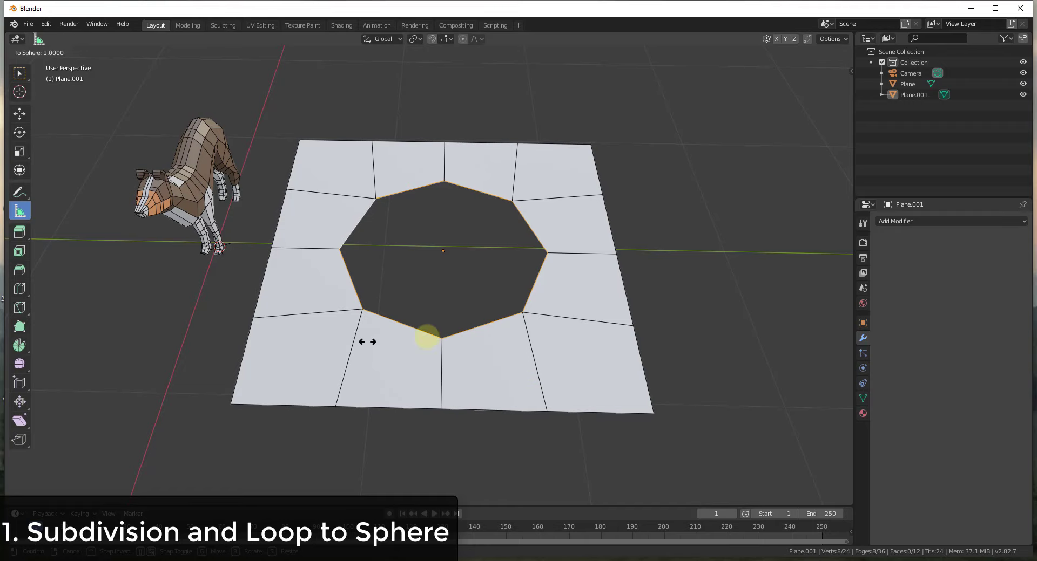
pyautogui.click(784, 370)
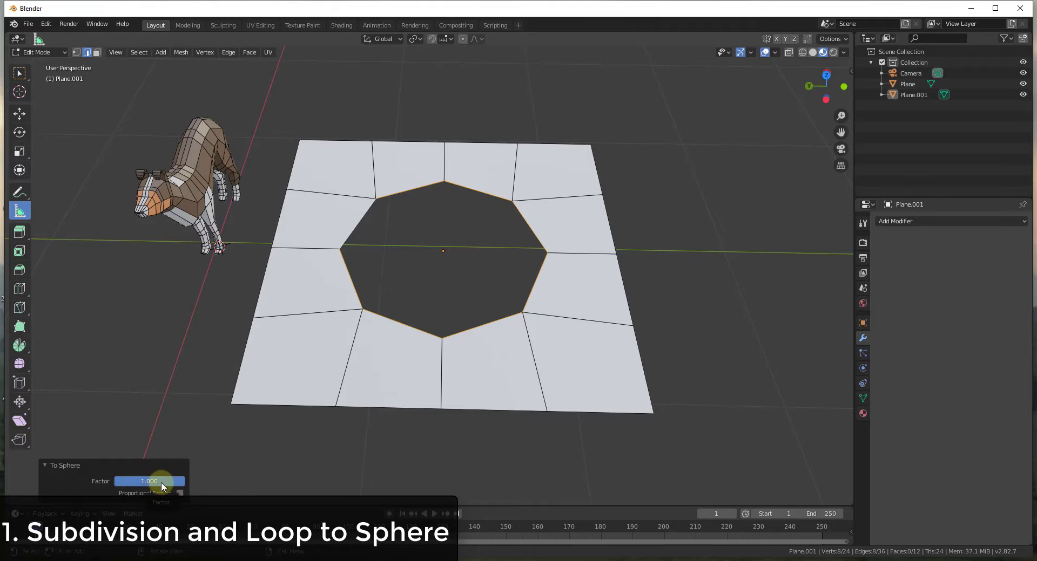
pyautogui.moveTo(149, 481); pyautogui.dragTo(317, 481)
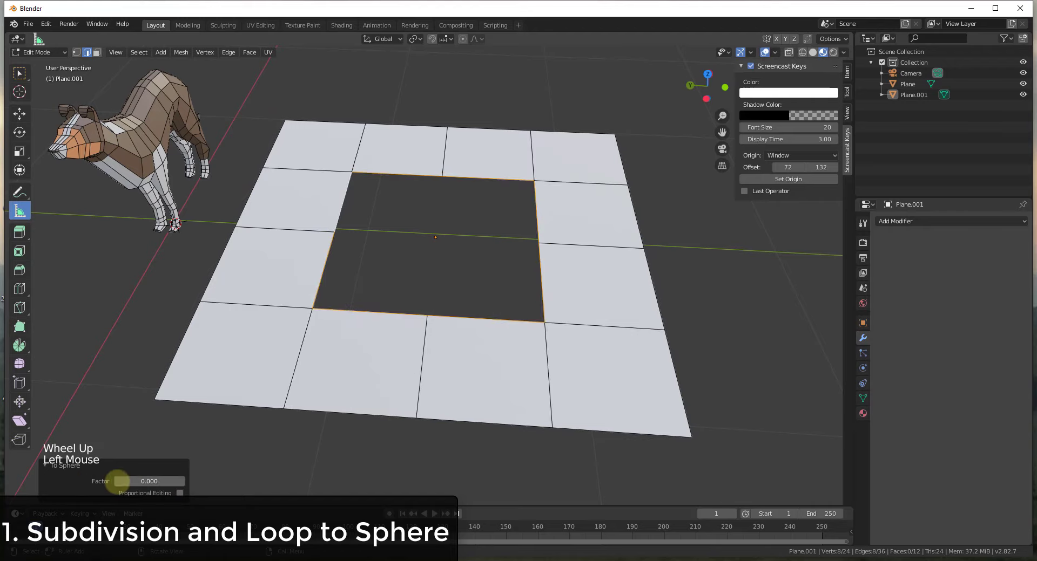
pyautogui.moveTo(153, 492); pyautogui.dragTo(187, 481)
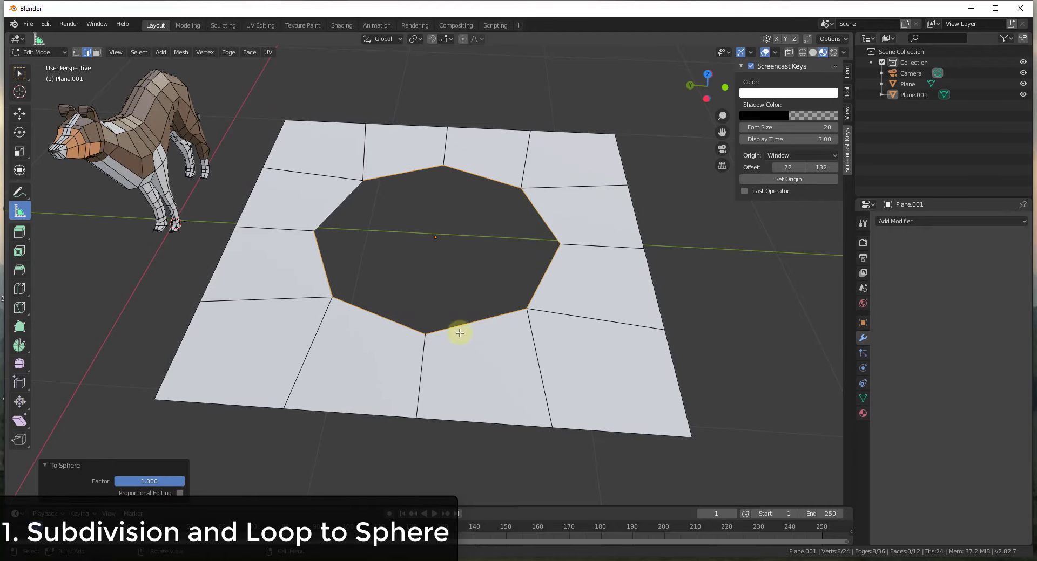
pyautogui.moveTo(459, 333); pyautogui.dragTo(504, 250, button='middle')
pyautogui.click(736, 282)
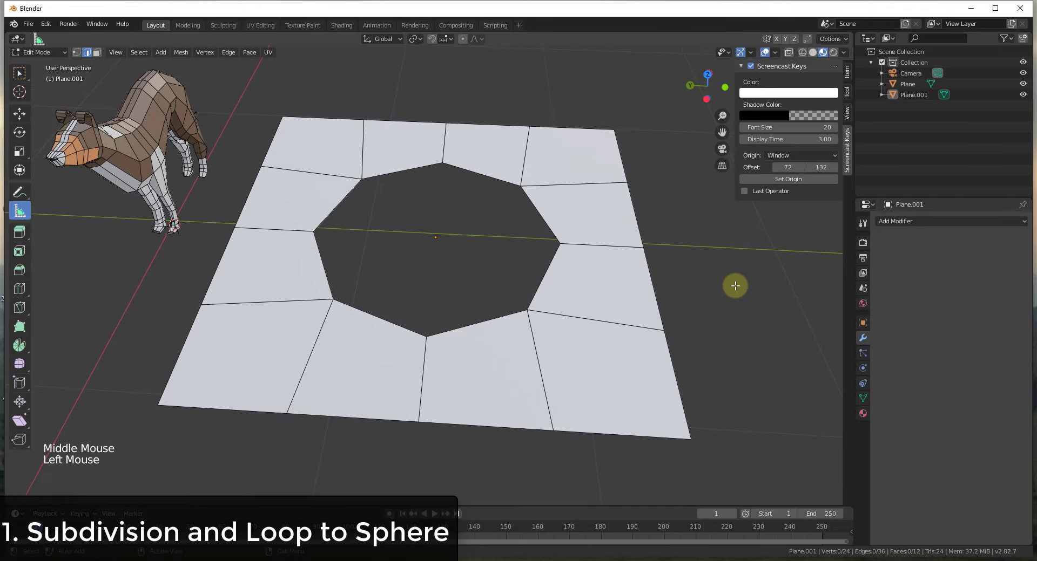
# Step: Add a Solidify modifier to the plane with a thickness of -0.24 m
pyautogui.click(919, 220)
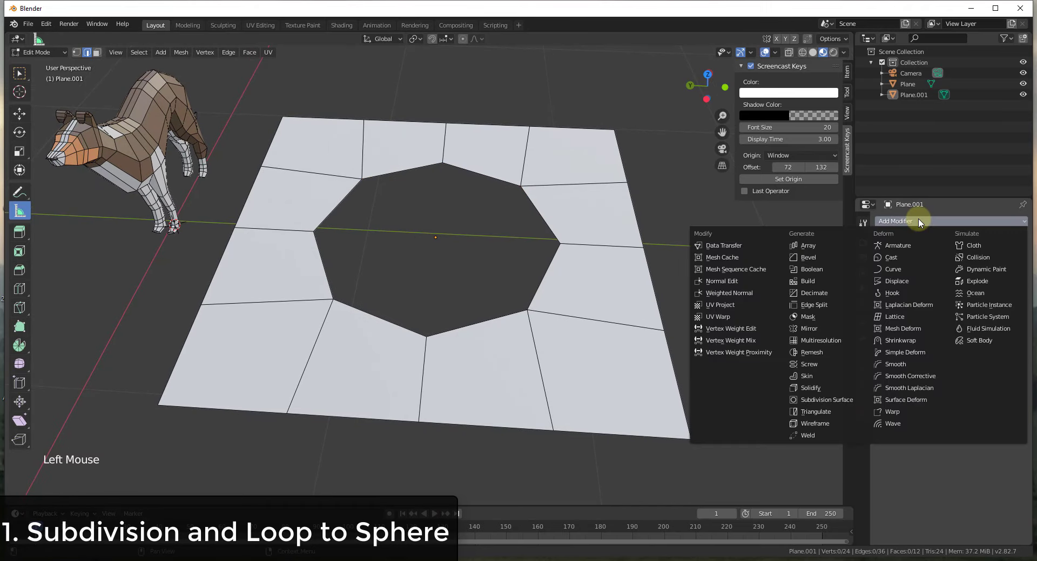
pyautogui.click(813, 388)
pyautogui.moveTo(923, 281)
pyautogui.mouseDown()
pyautogui.moveTo(938, 283)
pyautogui.moveTo(913, 290)
pyautogui.mouseUp()
pyautogui.scroll(-3, 610, 208)
pyautogui.scroll(2, 611, 209)
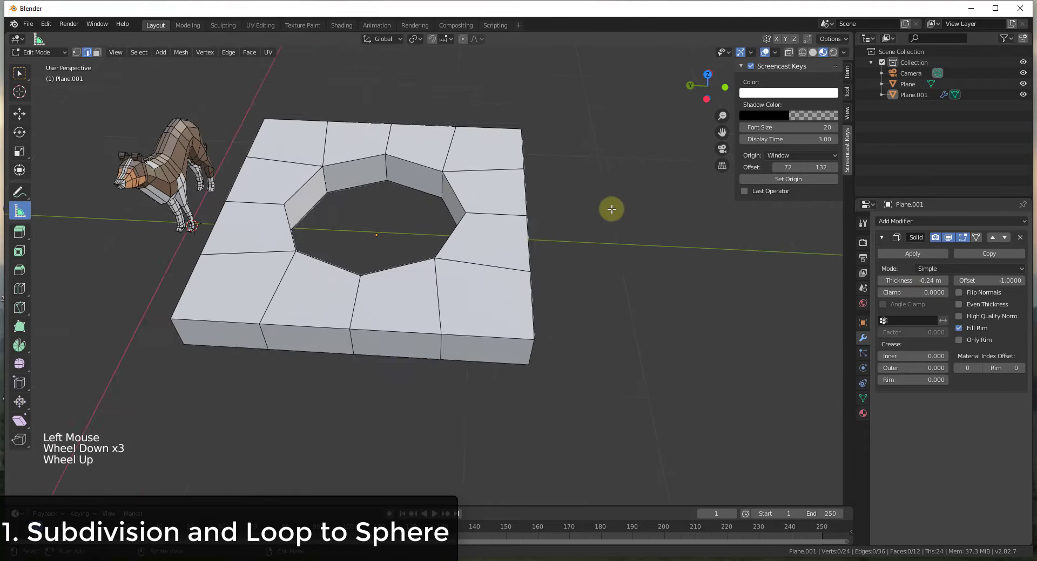
pyautogui.scroll(-1, 541, 208)
pyautogui.scroll(1, 441, 198)
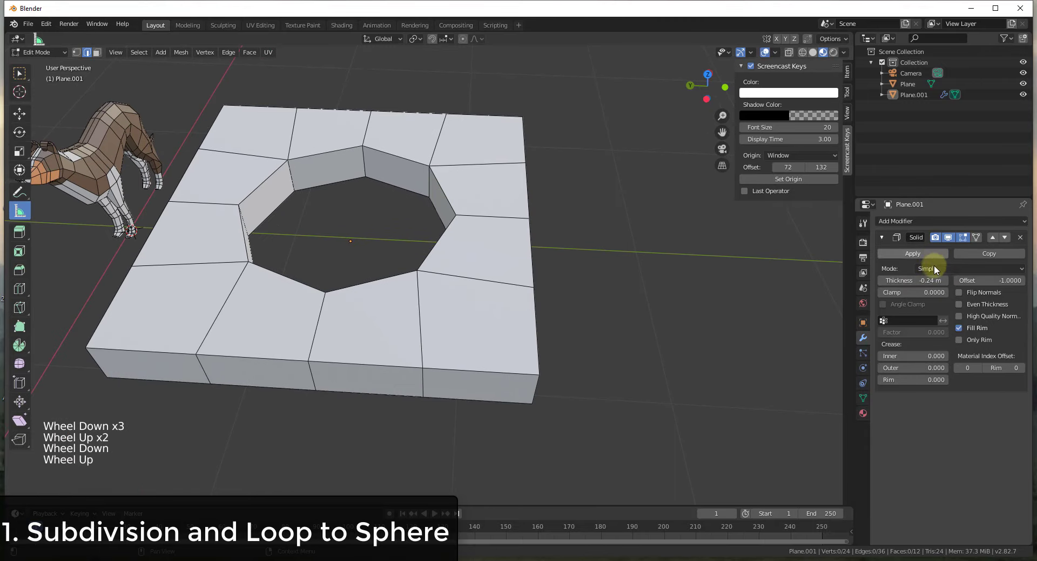
# Step: Add a Subdivision Surface modifier below the Solidify modifier and set its Viewport subdivisions to 4
pyautogui.click(890, 221)
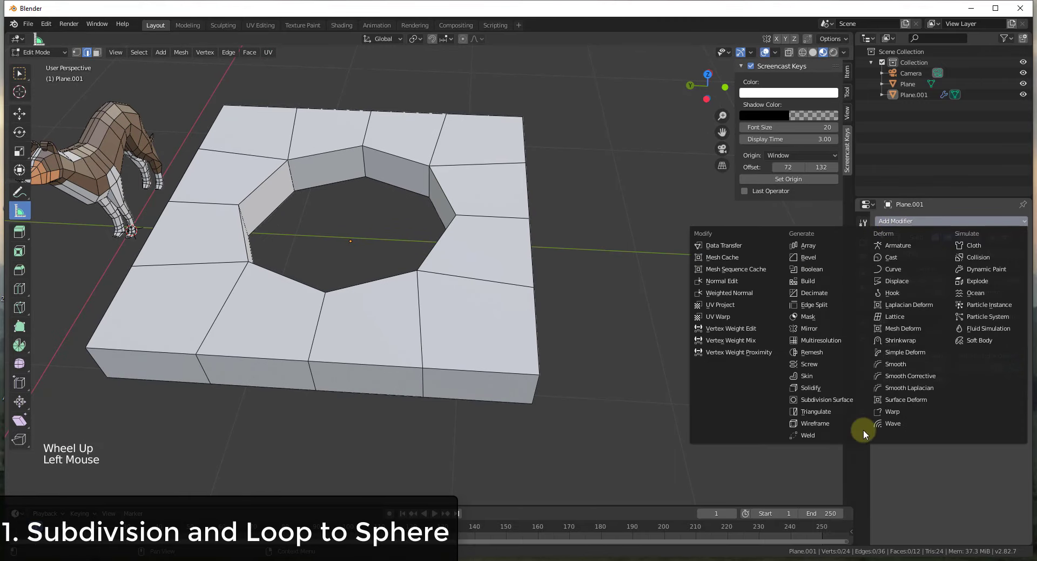
pyautogui.click(824, 398)
pyautogui.scroll(2, 238, 162)
pyautogui.moveTo(297, 173)
pyautogui.mouseDown(button='middle')
pyautogui.moveTo(415, 208)
pyautogui.moveTo(532, 90)
pyautogui.moveTo(465, 95)
pyautogui.moveTo(287, 178)
pyautogui.mouseUp(button='middle')
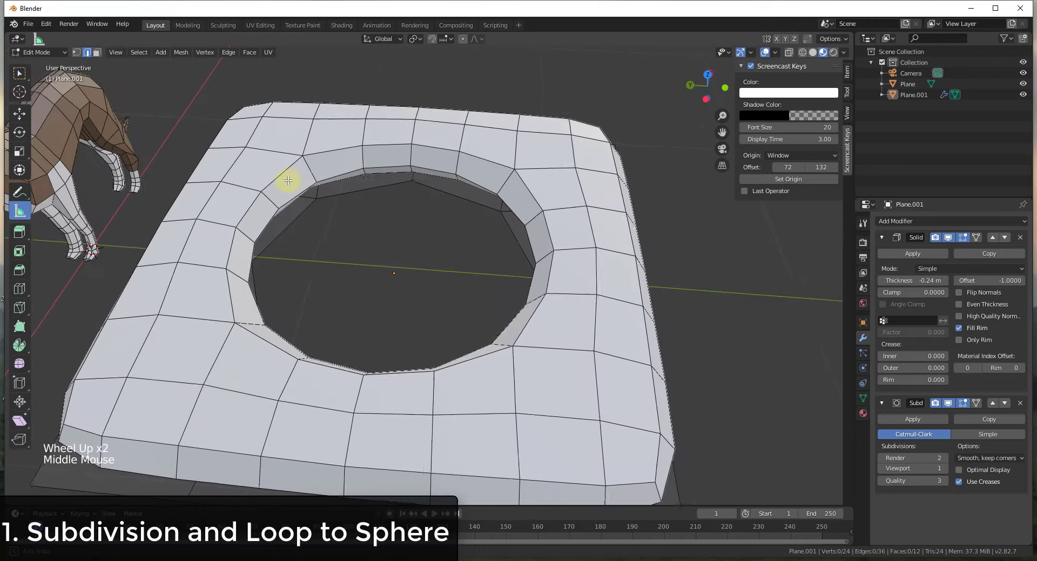
pyautogui.moveTo(435, 241); pyautogui.dragTo(269, 277, button='middle')
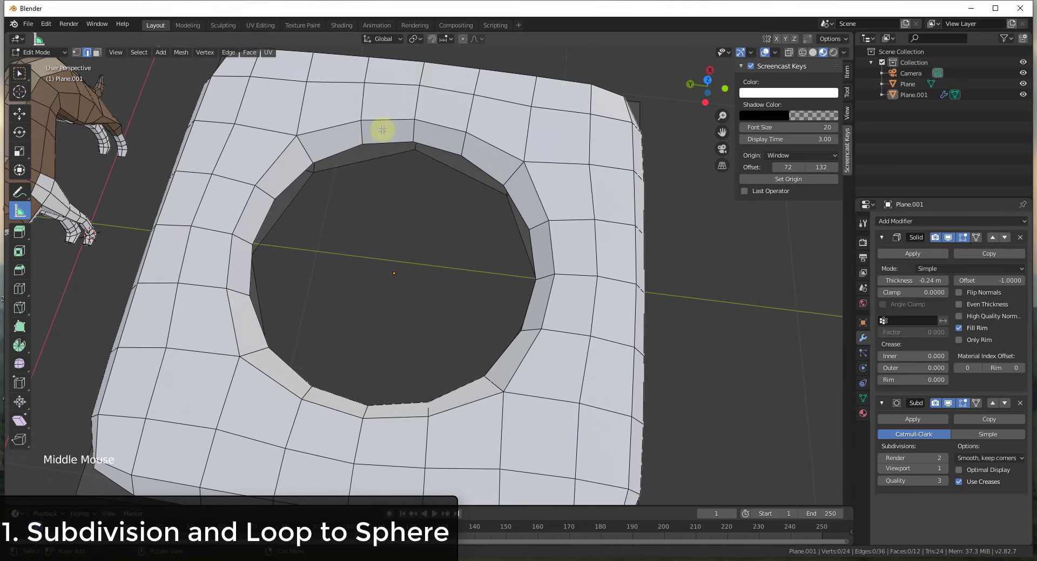
pyautogui.scroll(-3, 500, 201)
pyautogui.moveTo(469, 254); pyautogui.dragTo(719, 289, button='middle')
pyautogui.scroll(1, 720, 290)
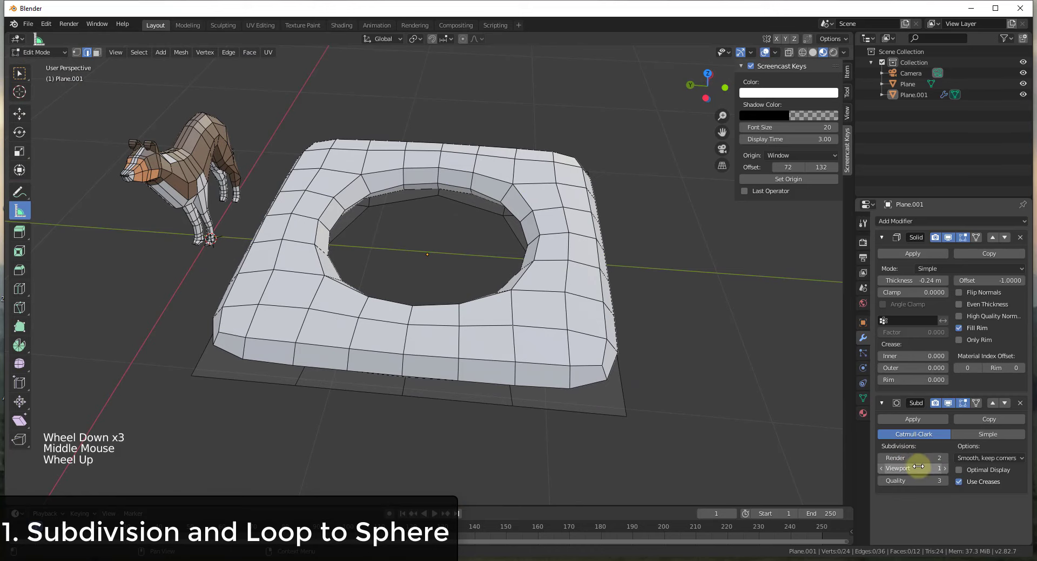
pyautogui.moveTo(920, 469); pyautogui.dragTo(934, 468)
pyautogui.click(943, 468)
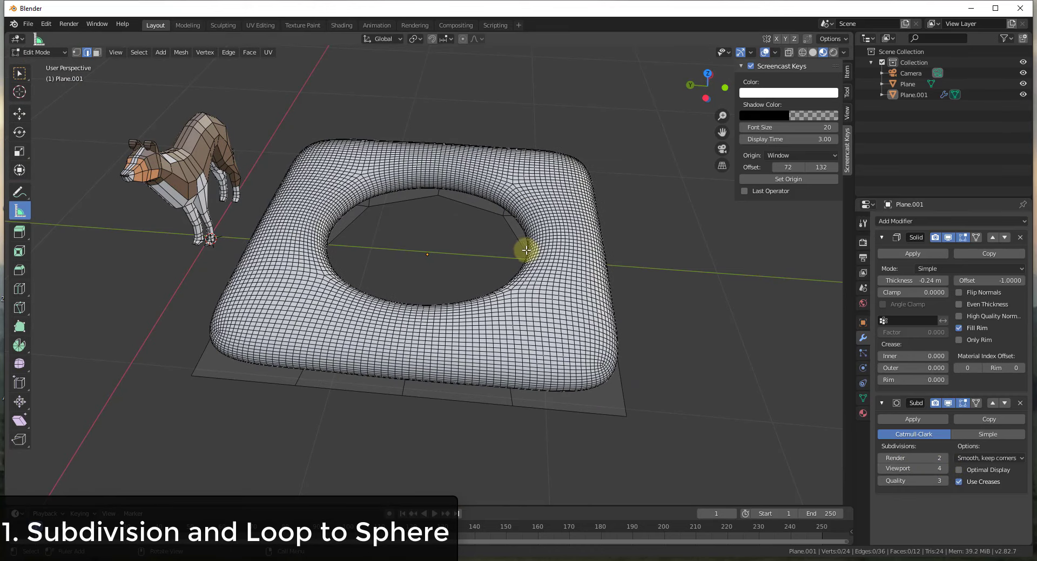
# Step: Examine the smoothed rim of the hole and the rounded outer edges from several angles
pyautogui.scroll(4, 527, 247)
pyautogui.moveTo(534, 249); pyautogui.dragTo(565, 310, button='middle')
pyautogui.scroll(-3, 572, 215)
pyautogui.scroll(-1, 496, 203)
pyautogui.scroll(3, 498, 224)
pyautogui.scroll(-2, 497, 224)
pyautogui.moveTo(489, 237); pyautogui.dragTo(396, 192, button='middle')
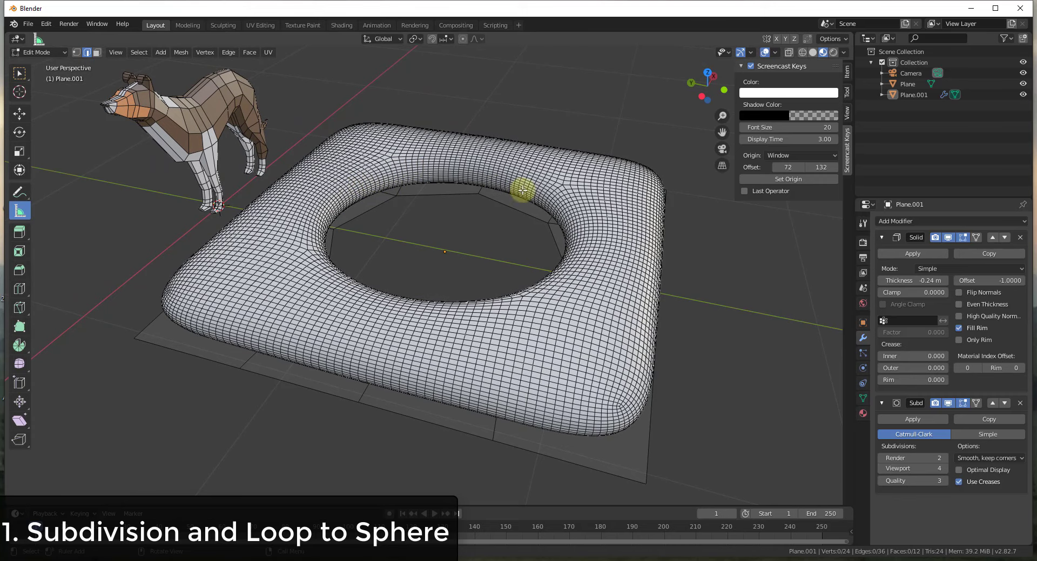
pyautogui.scroll(-1, 546, 235)
pyautogui.scroll(1, 547, 239)
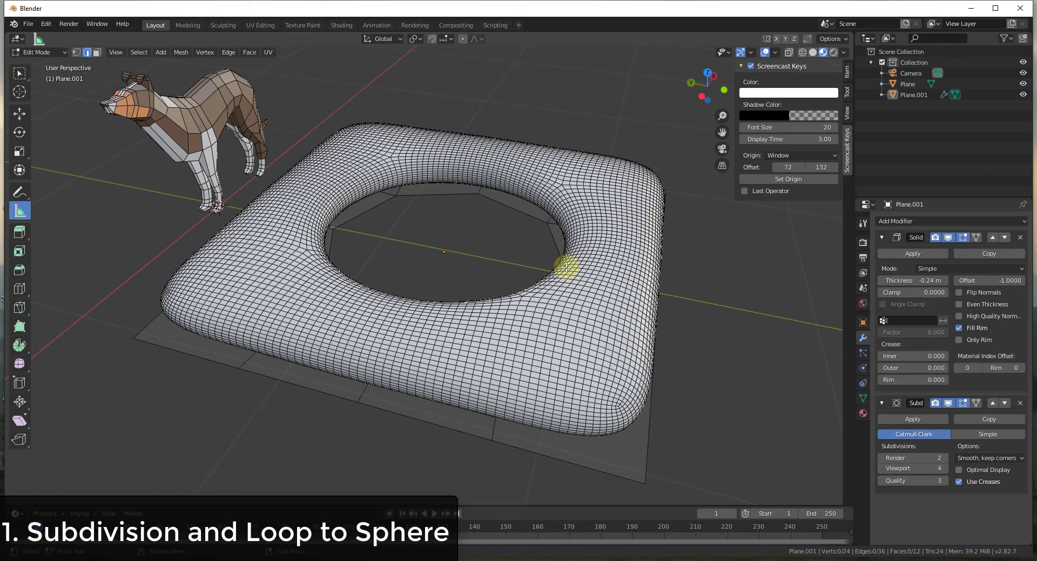
# Step: Turn off the viewport display of the Subdivision Surface modifier to show the slab unsmoothed
pyautogui.click(947, 404)
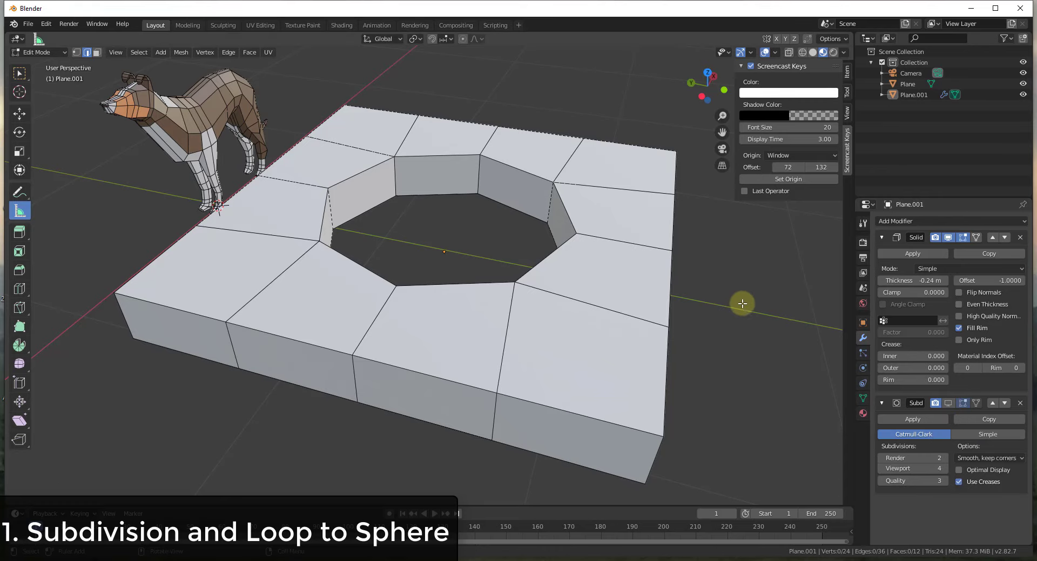
pyautogui.moveTo(740, 301); pyautogui.dragTo(768, 287, button='middle')
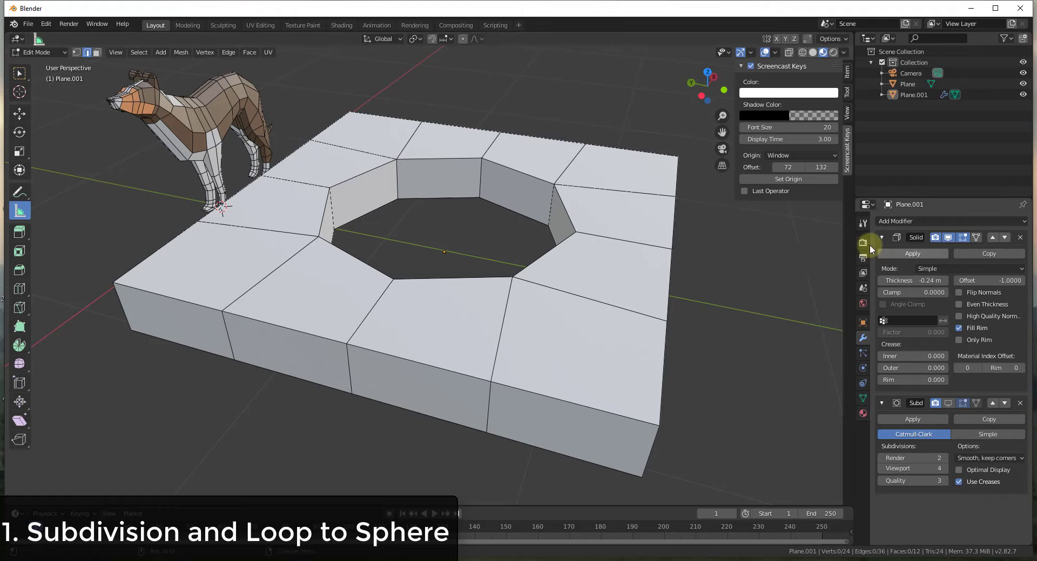
pyautogui.press('Tab')
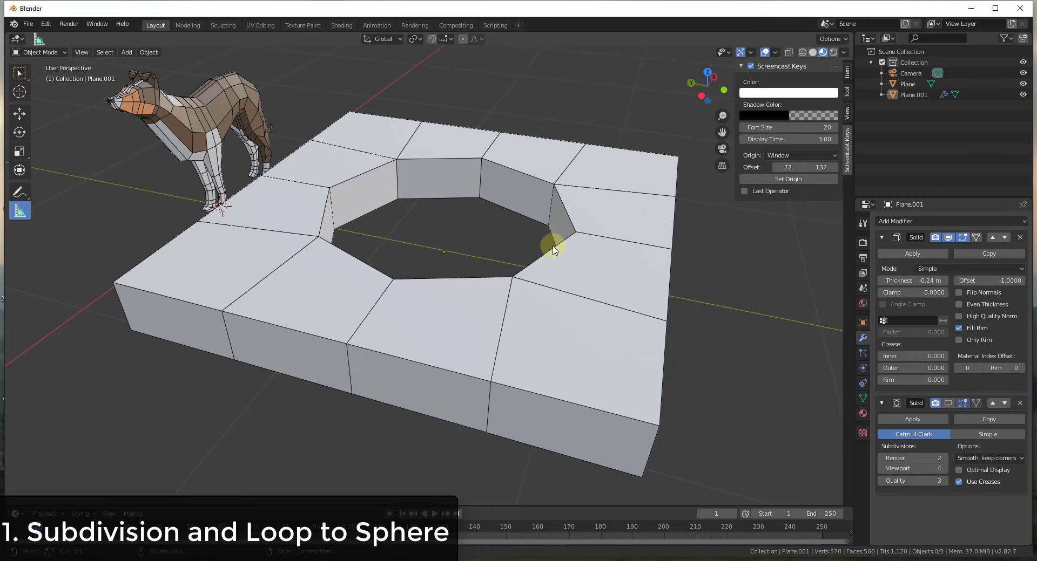
pyautogui.scroll(-2, 556, 244)
pyautogui.moveTo(546, 238); pyautogui.dragTo(479, 225, button='middle')
# Step: Try to add a loop cut to the hole's inner wall in Edit Mode, toggling the Solidify modifier's viewport display off and on
pyautogui.press('Tab')
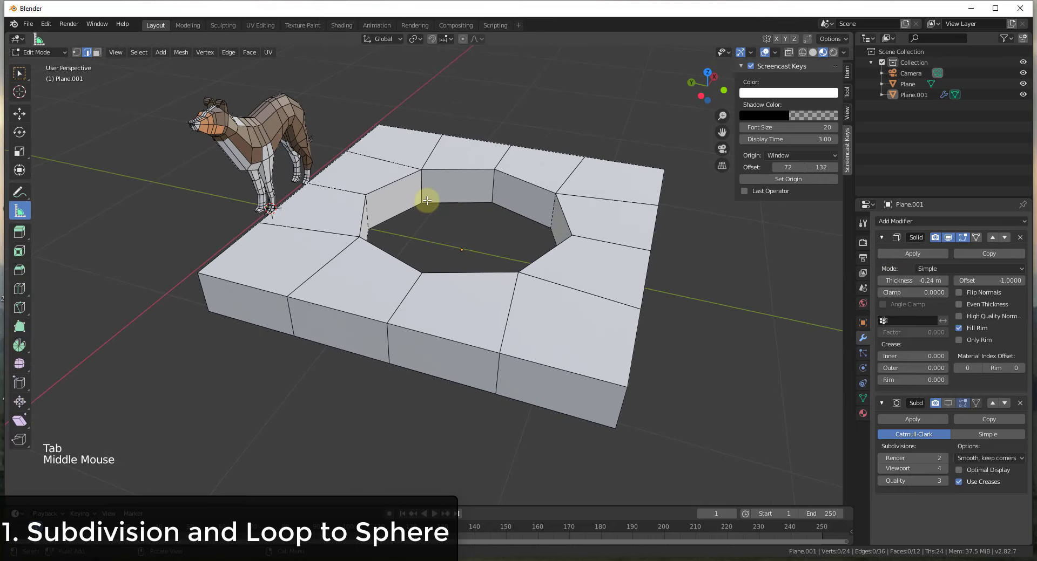
pyautogui.hotkey('ctrl', 'r')
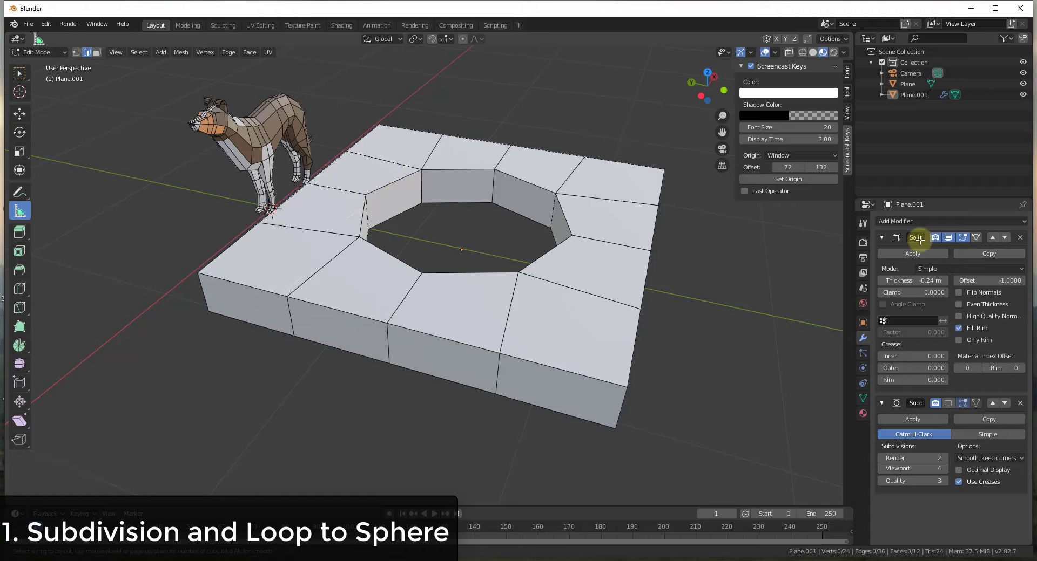
pyautogui.click(947, 237)
pyautogui.click(948, 238)
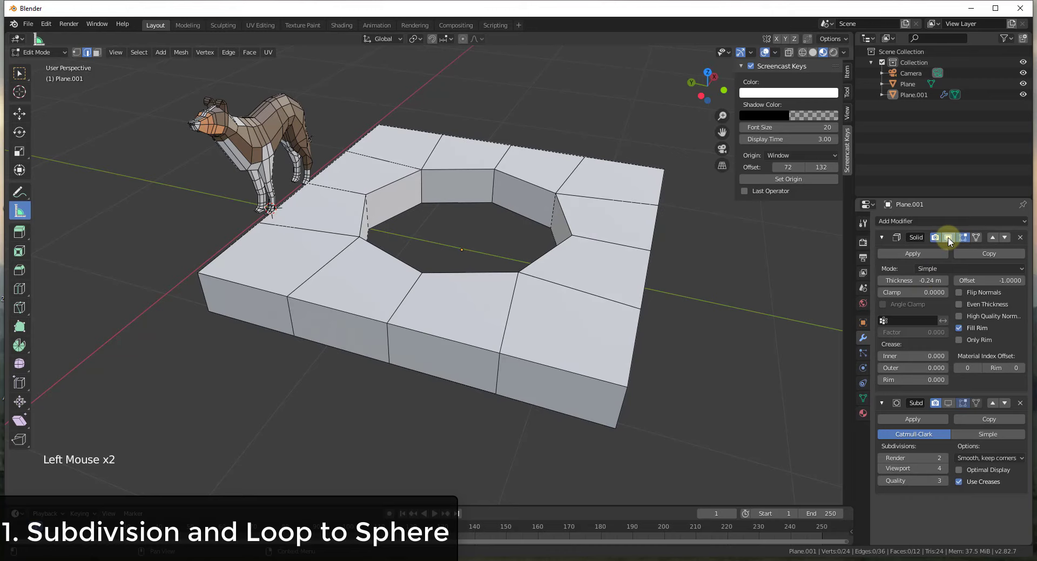
pyautogui.click(948, 238)
pyautogui.click(948, 239)
# Step: Apply the Solidify modifier in Object Mode and select the slab
pyautogui.press('Tab')
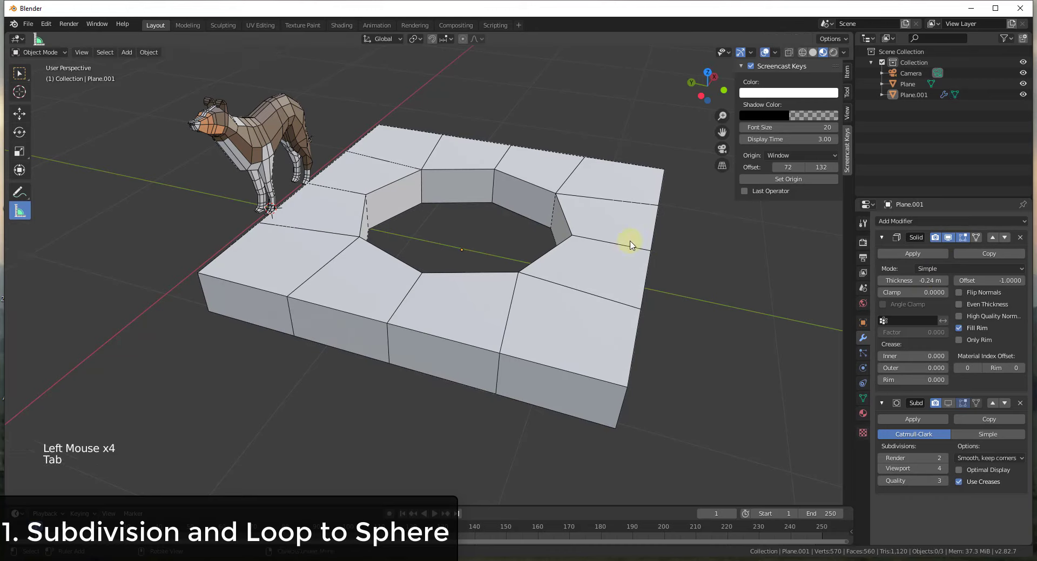
pyautogui.click(921, 254)
pyautogui.moveTo(528, 220); pyautogui.dragTo(528, 205, button='middle')
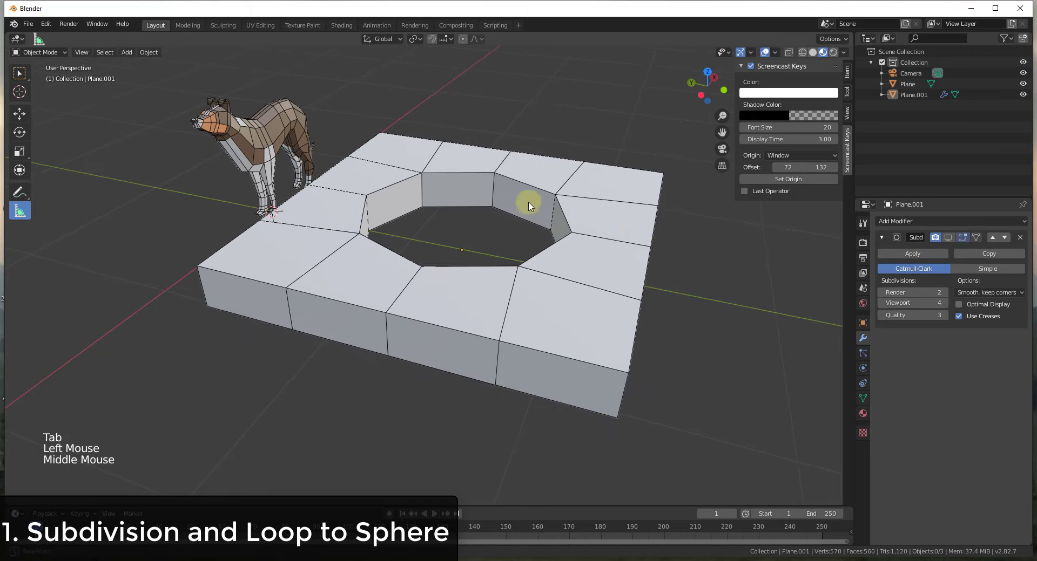
pyautogui.click(654, 240)
pyautogui.moveTo(458, 201); pyautogui.dragTo(425, 205, button='middle')
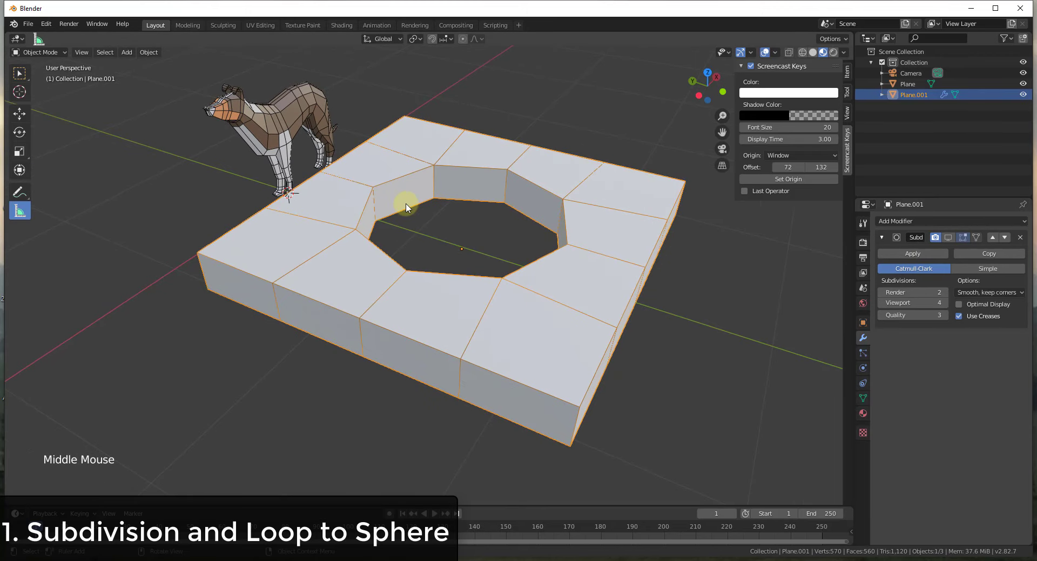
# Step: Add two loop cuts around the hole's inner wall, one near the upper rim at factor 0.739 and one near the lower rim at -0.625
pyautogui.press('Tab')
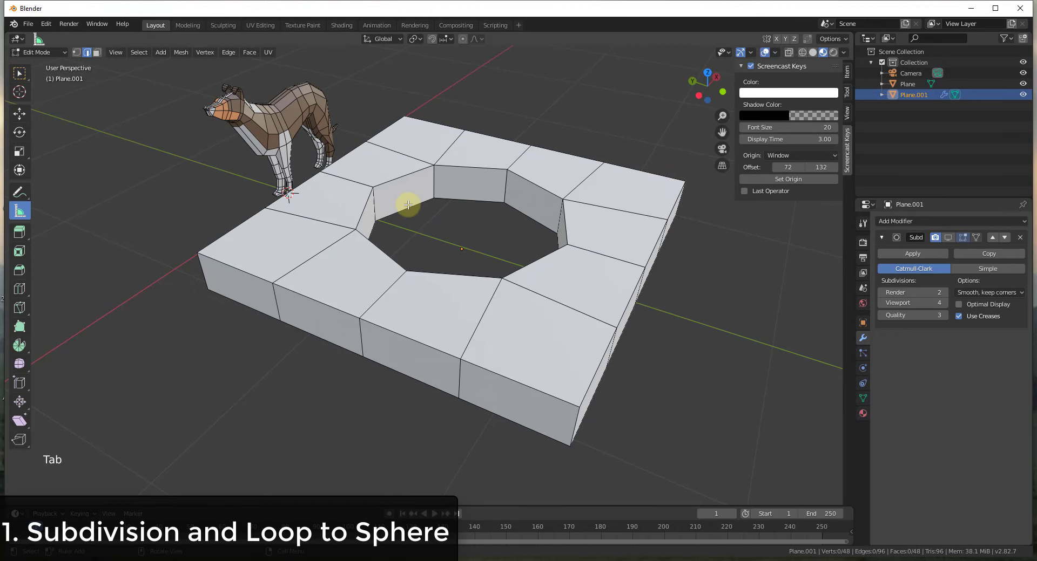
pyautogui.click(437, 183)
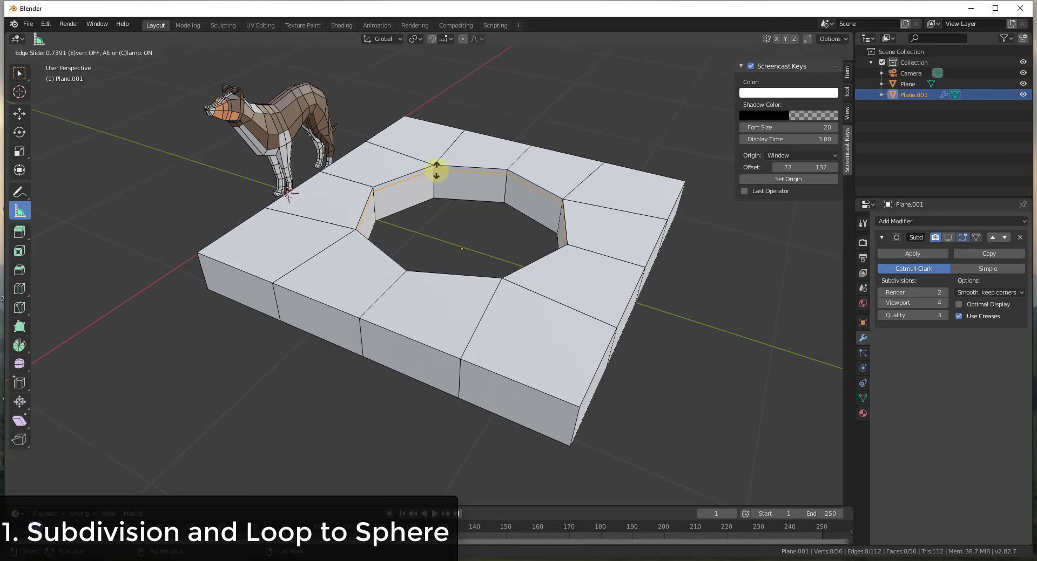
pyautogui.click(436, 171)
pyautogui.hotkey('ctrl', 'r')
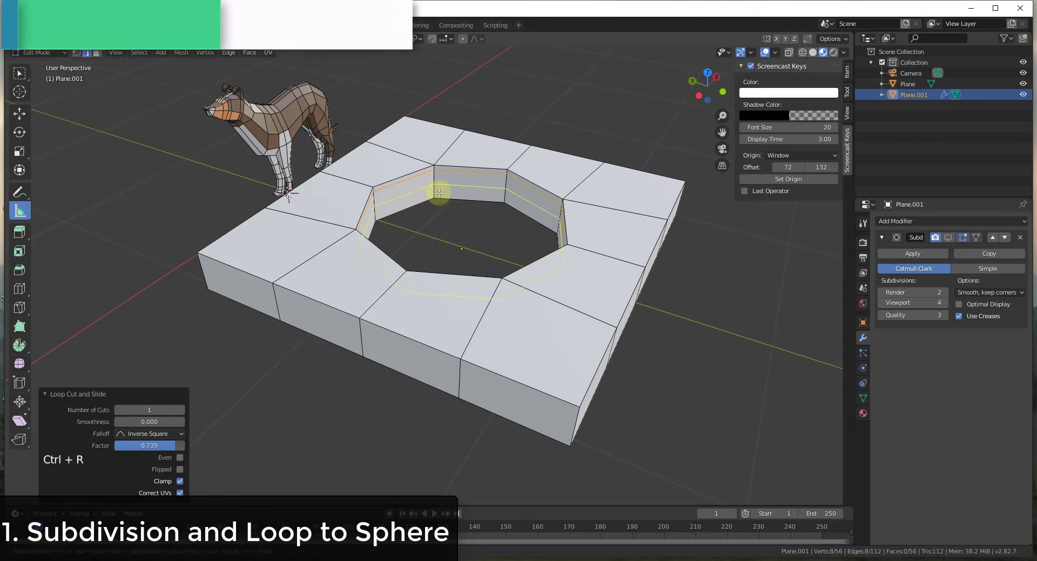
pyautogui.click(436, 189)
pyautogui.click(440, 204)
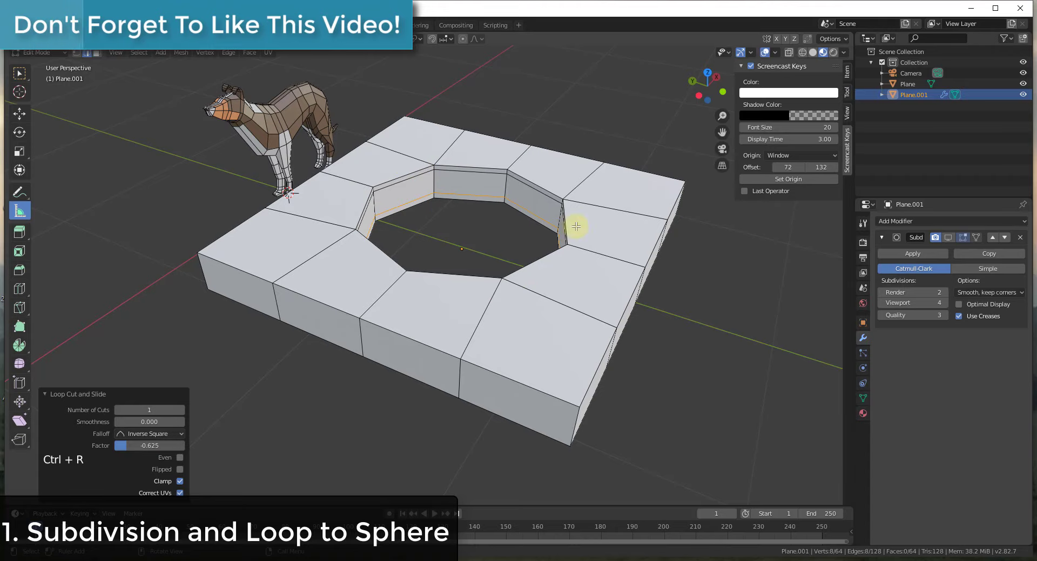
# Step: Turn the Subdivision Surface modifier's viewport display back on and inspect the hole's edges up close
pyautogui.click(947, 237)
pyautogui.moveTo(798, 238); pyautogui.dragTo(475, 236, button='middle')
pyautogui.scroll(5, 458, 166)
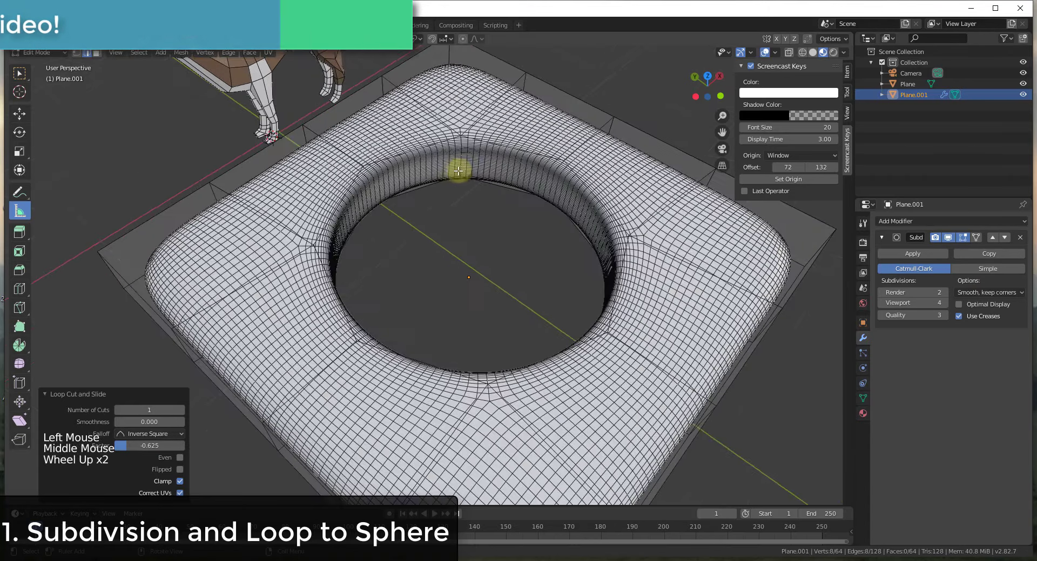
# Step: Inspect the subdivided slab and the rim and inner wall of its round hole from several angles and distances
pyautogui.scroll(-1, 463, 172)
pyautogui.moveTo(463, 171); pyautogui.dragTo(551, 212, button='middle')
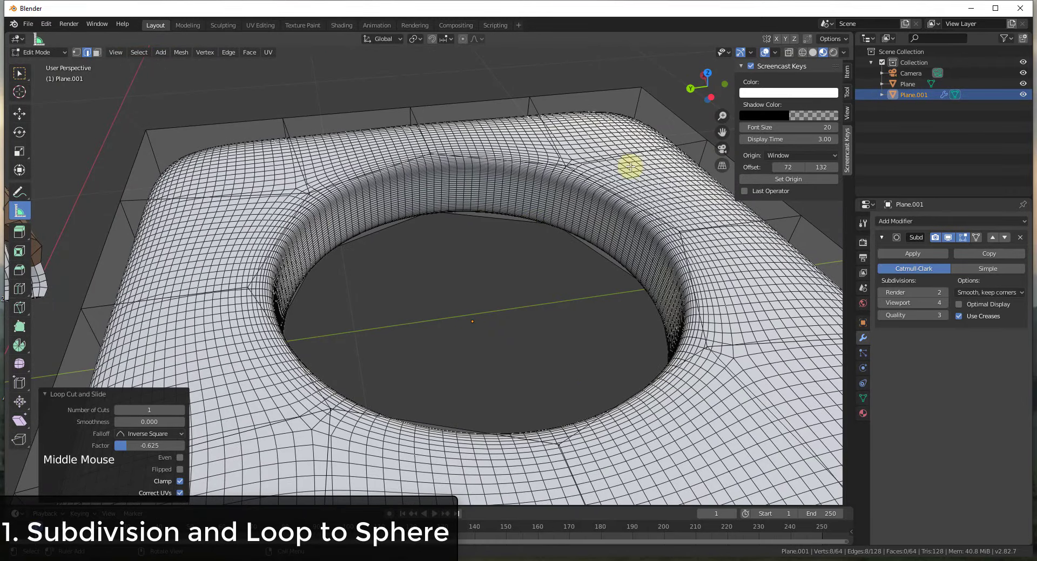
pyautogui.scroll(-6, 691, 289)
pyautogui.moveTo(629, 292); pyautogui.dragTo(535, 241, button='middle')
pyautogui.scroll(1, 767, 287)
pyautogui.scroll(2, 767, 287)
pyautogui.moveTo(540, 313); pyautogui.dragTo(419, 292, button='middle')
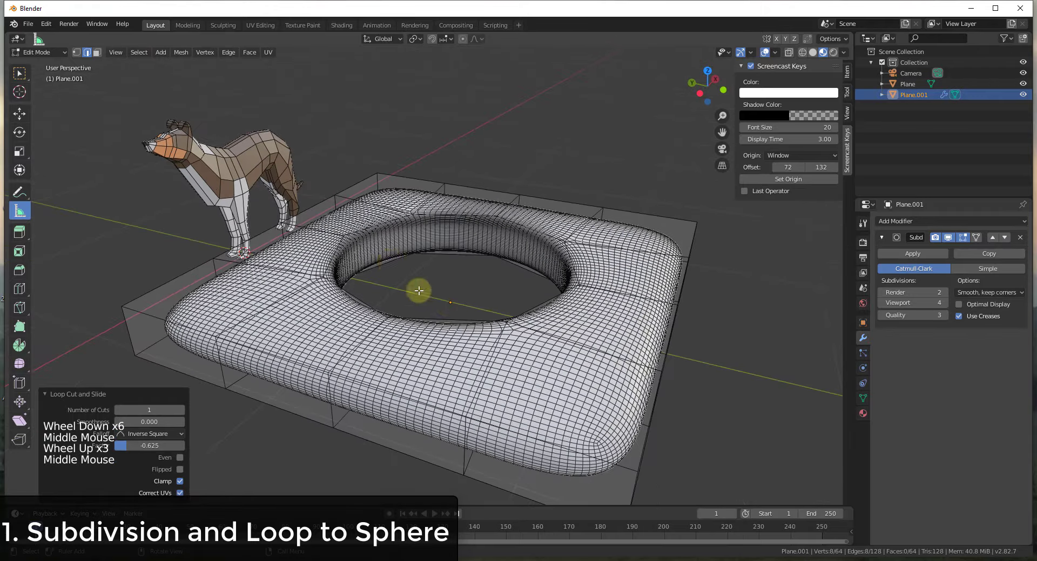
pyautogui.scroll(-2, 491, 274)
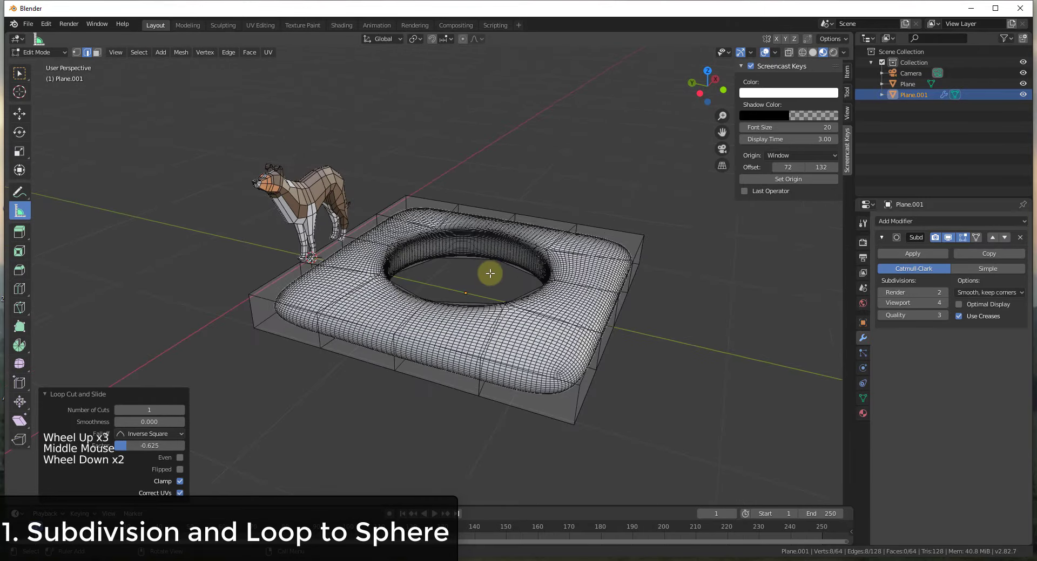
pyautogui.moveTo(490, 273); pyautogui.dragTo(535, 268, button='middle')
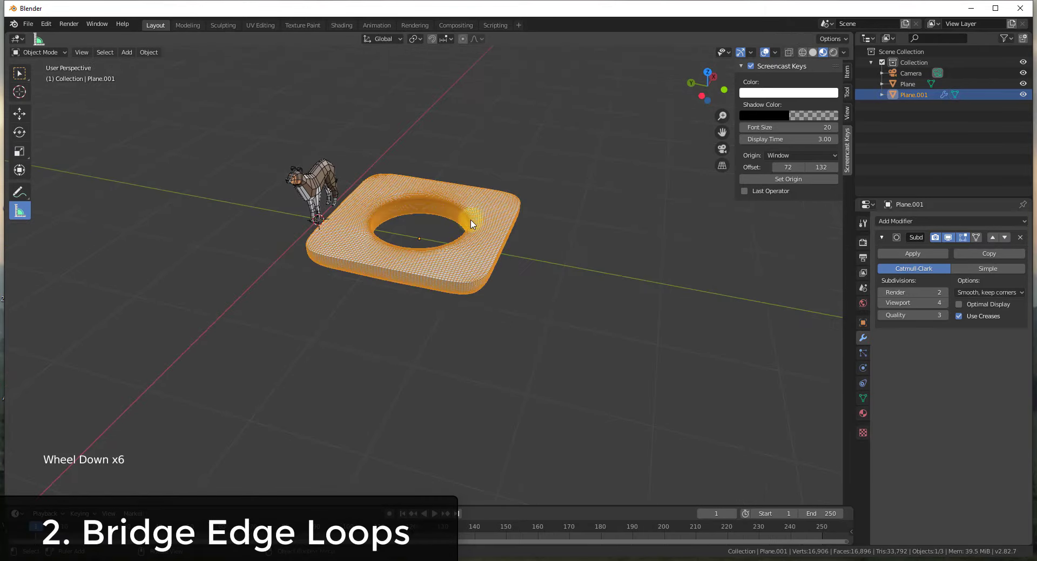
# Step: Place the 3D cursor at the slab's edge, add a cube there and scale it to about 0.34
pyautogui.moveTo(471, 224); pyautogui.dragTo(527, 229, button='middle')
pyautogui.scroll(2, 762, 270)
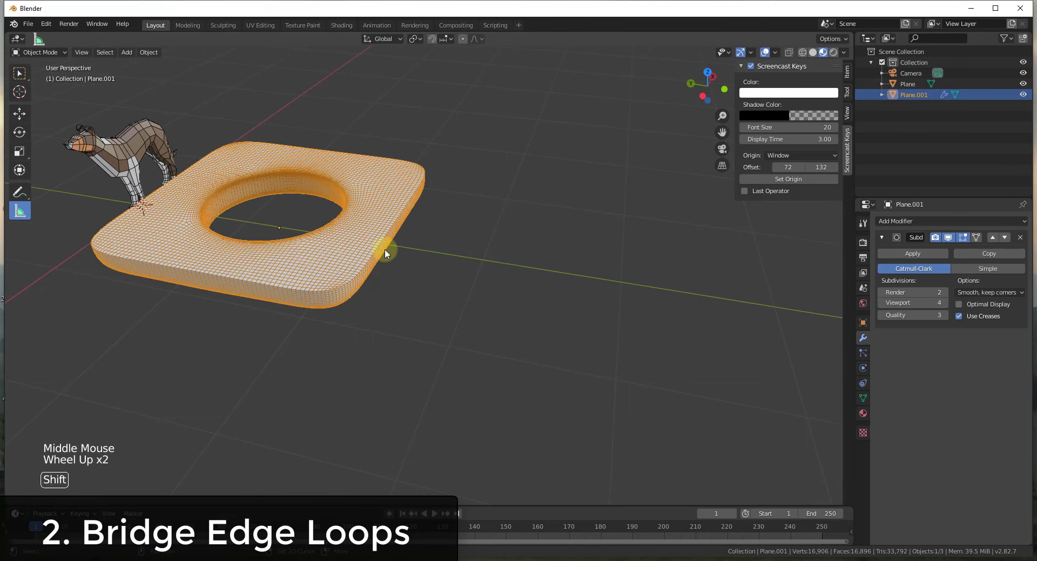
pyautogui.keyDown('shift'); pyautogui.rightClick(384, 249); pyautogui.keyUp('shift')
pyautogui.hotkey('shift', 'a')
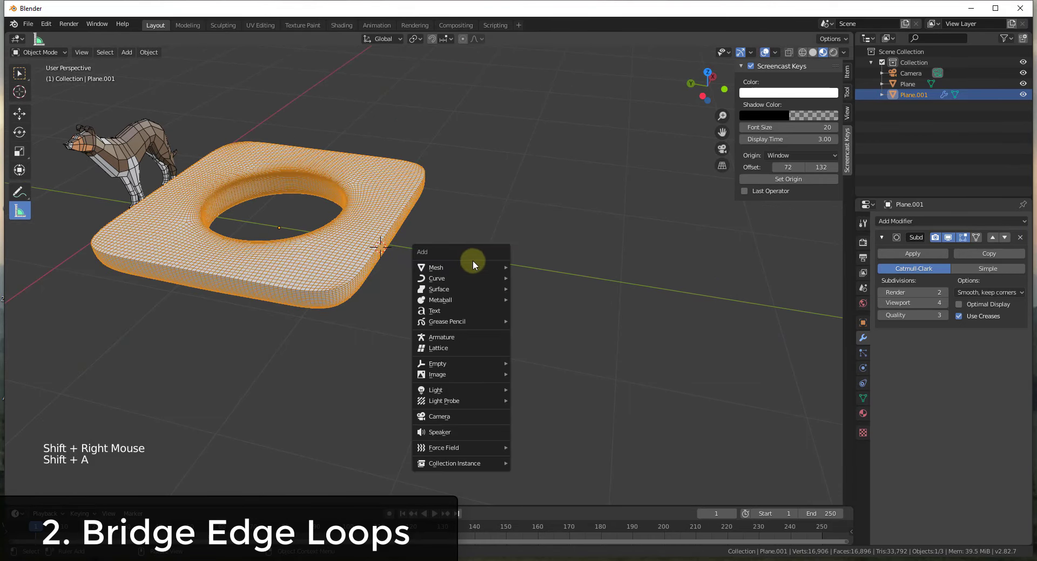
pyautogui.moveTo(471, 264)
pyautogui.click(544, 278)
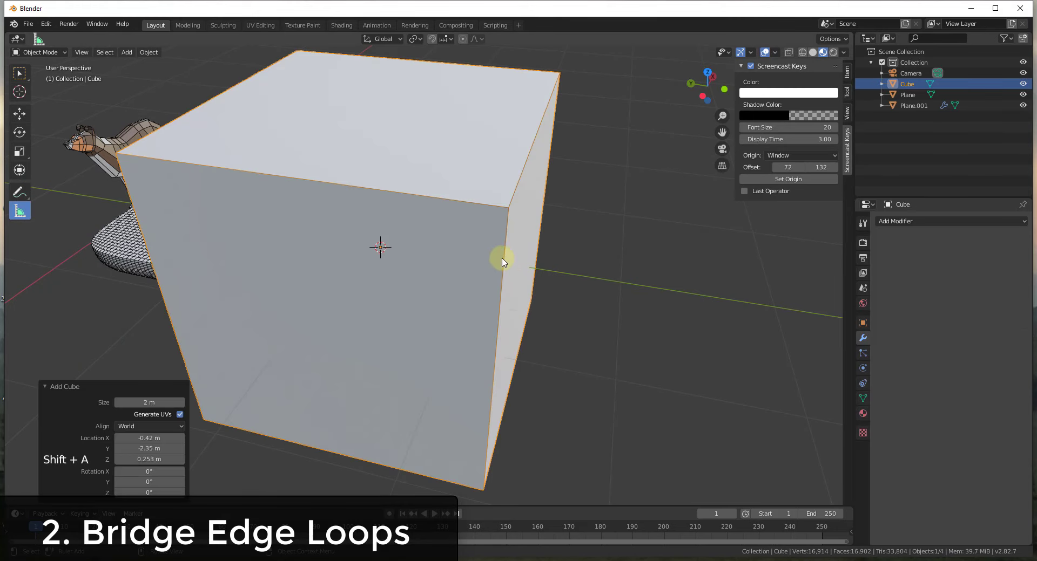
pyautogui.press('s')
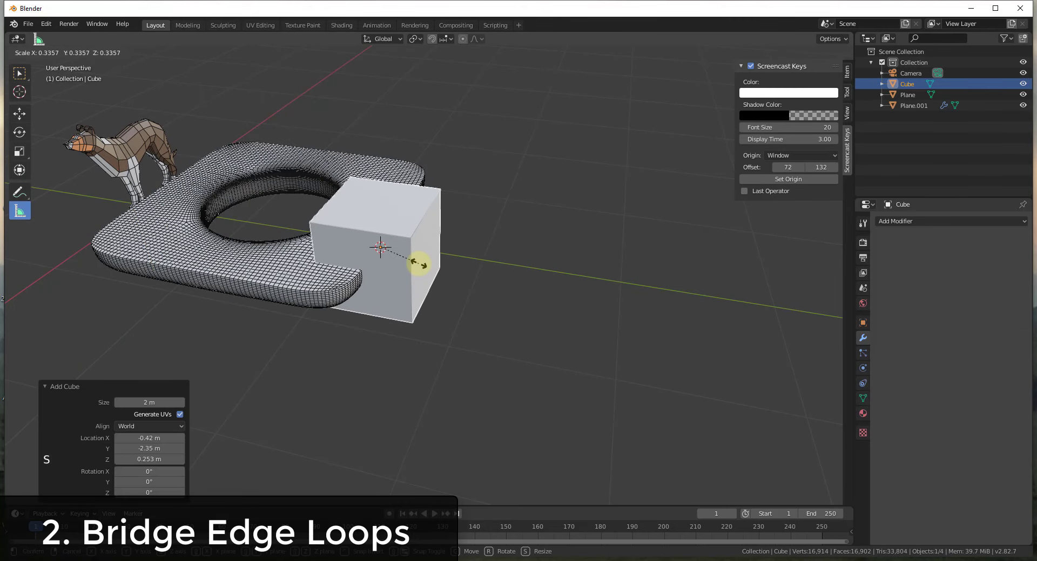
pyautogui.click(418, 264)
# Step: Move the cube about -1.11 m along Y and about 0.387 m along X, clear of the slab
pyautogui.press('g')
pyautogui.press('y')
pyautogui.click(580, 289)
pyautogui.press('g')
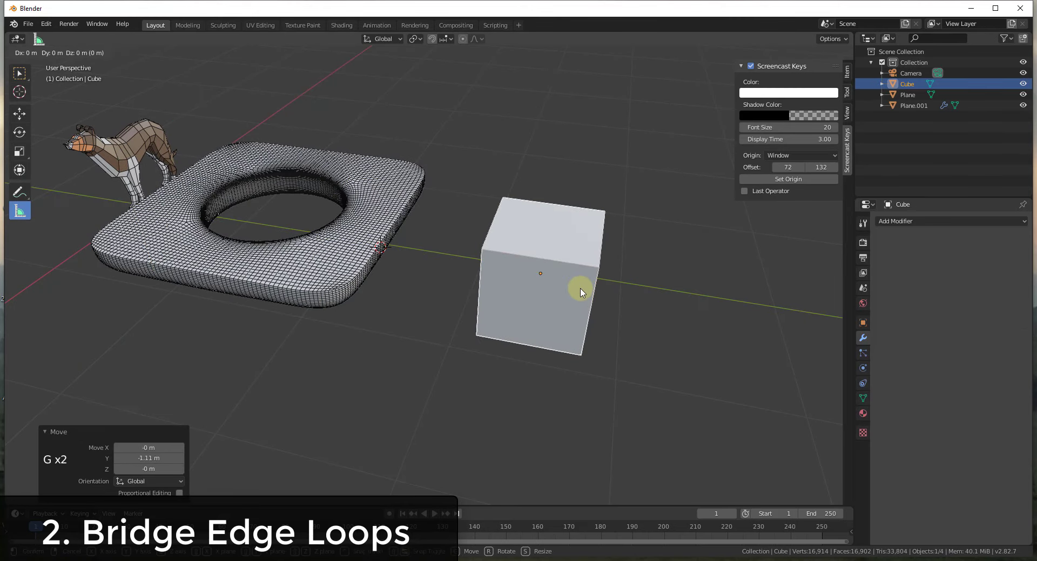
pyautogui.press('x')
pyautogui.click(595, 260)
# Step: In Edit Mode, select two opposite side faces of the cube and inset them by about 0.24 m
pyautogui.moveTo(608, 243); pyautogui.dragTo(568, 270, button='middle')
pyautogui.scroll(2, 599, 233)
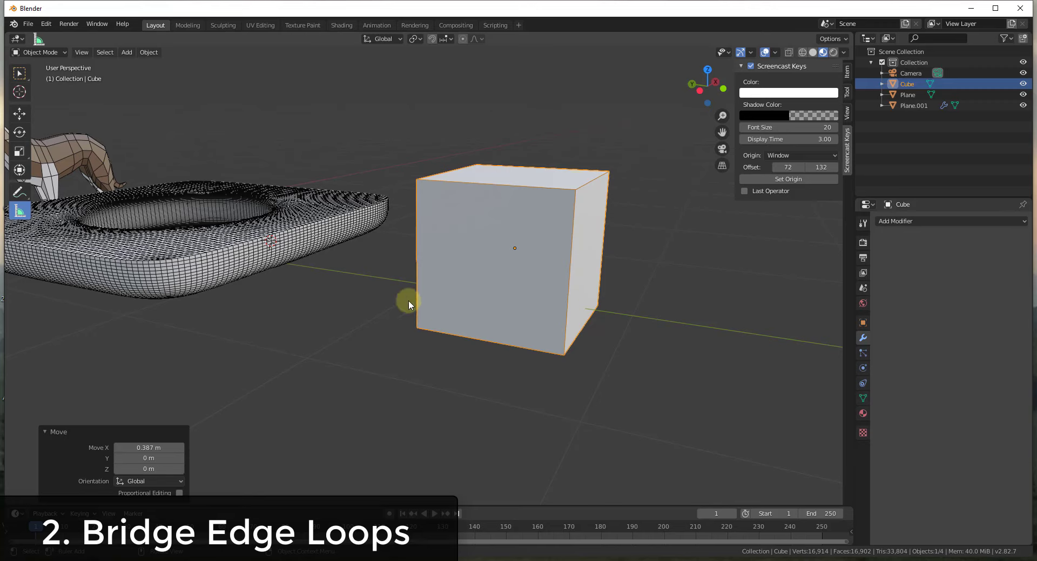
pyautogui.moveTo(497, 301); pyautogui.dragTo(597, 270, button='middle')
pyautogui.press('Tab')
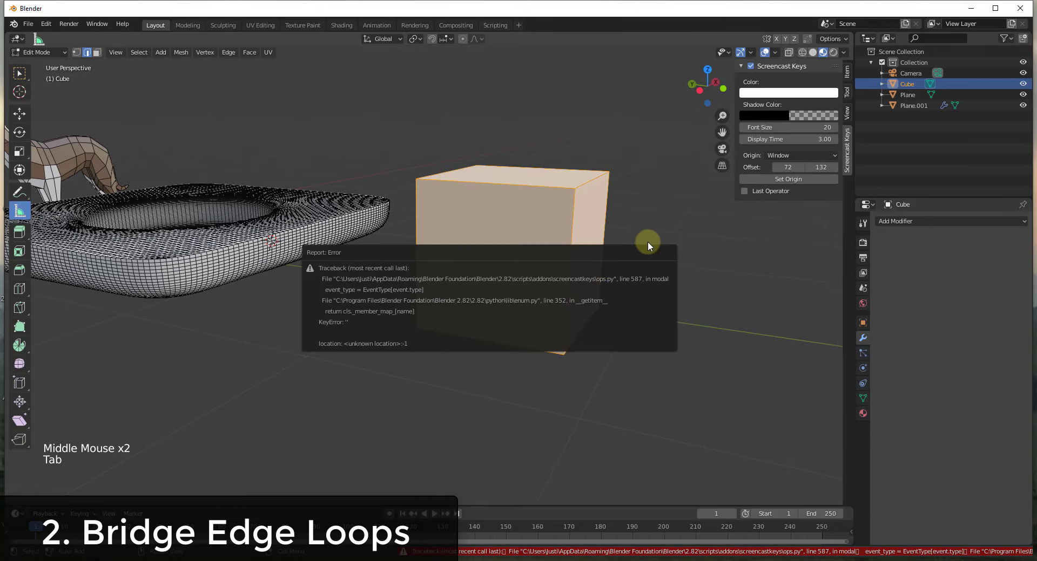
pyautogui.moveTo(673, 231); pyautogui.dragTo(548, 243, button='middle')
pyautogui.click(548, 243)
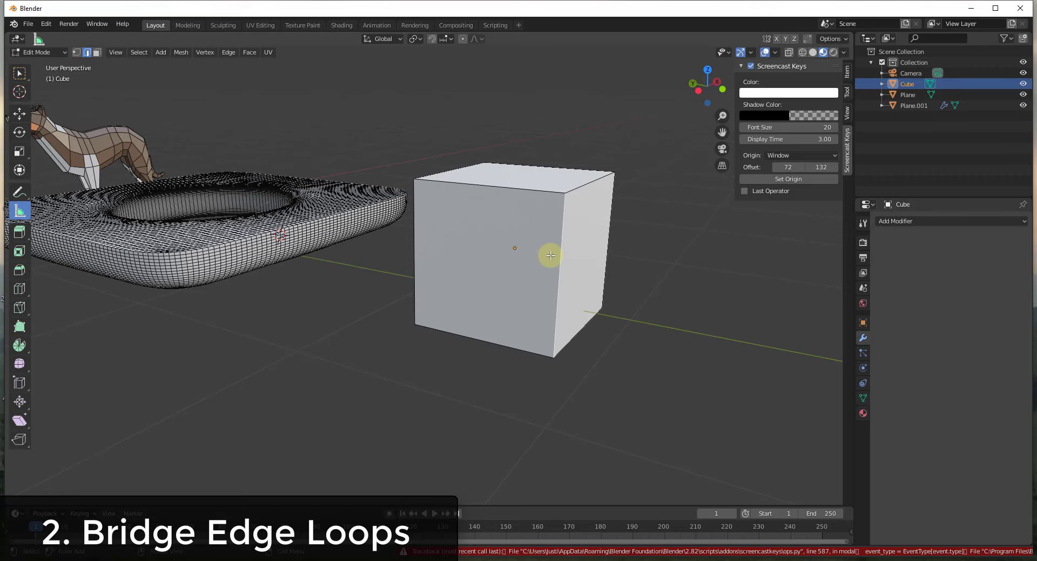
pyautogui.press('3')
pyautogui.click(539, 254)
pyautogui.moveTo(540, 254); pyautogui.dragTo(571, 273, button='middle')
pyautogui.keyDown('shift'); pyautogui.click(625, 278); pyautogui.keyUp('shift')
pyautogui.press('i')
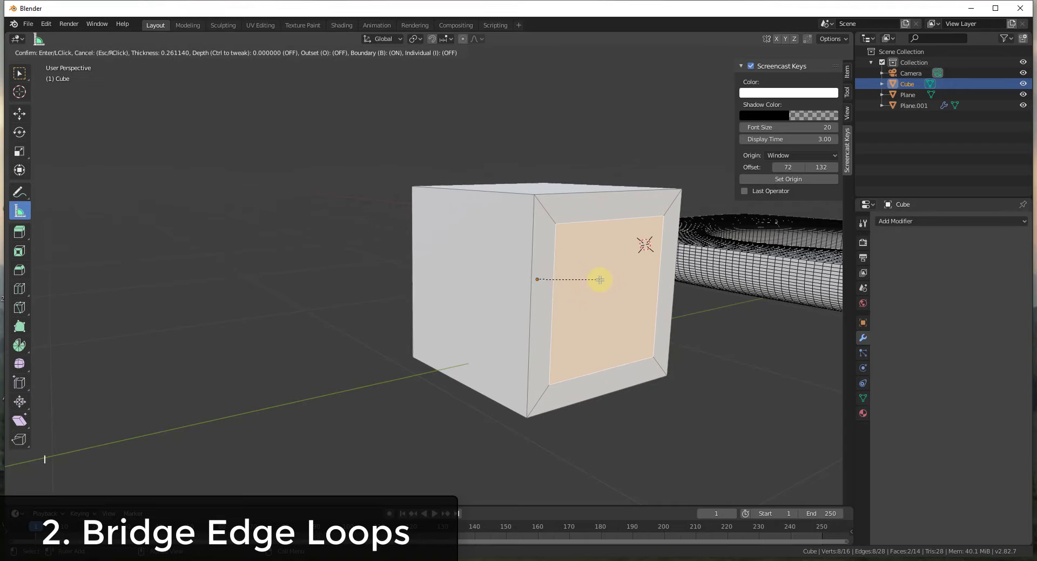
pyautogui.click(601, 284)
# Step: Run Bridge Edge Loops on the two inset faces to open a square hole through the cube, and inspect it
pyautogui.moveTo(435, 294); pyautogui.dragTo(149, 298, button='middle')
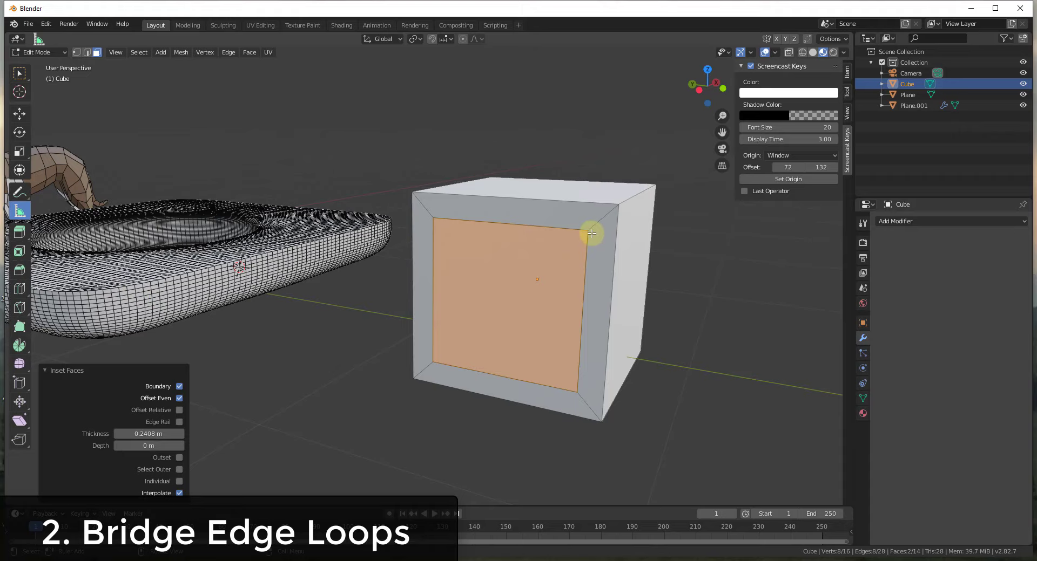
pyautogui.press('F3')
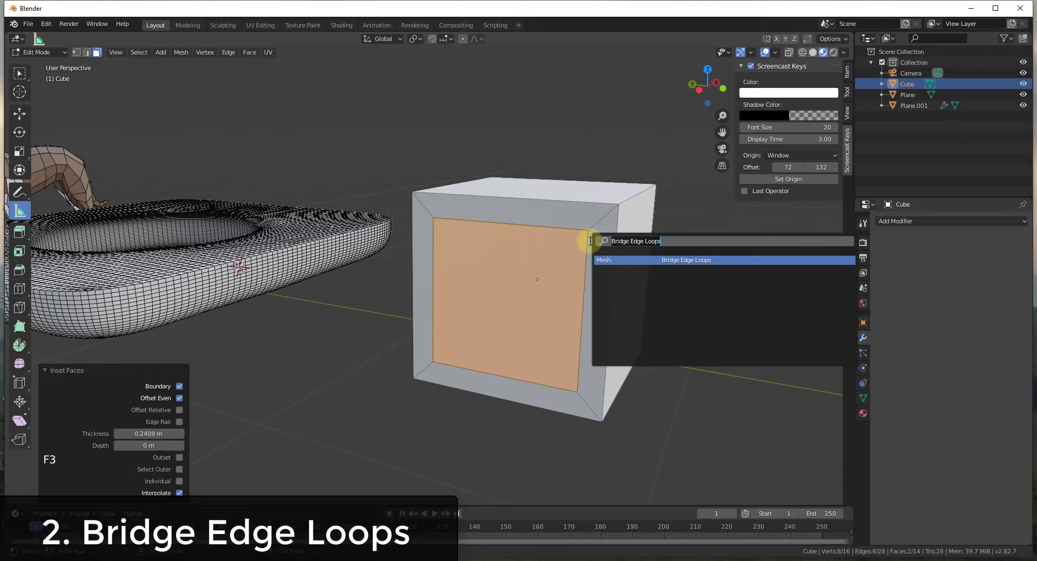
pyautogui.click(669, 261)
pyautogui.moveTo(554, 294); pyautogui.dragTo(558, 278, button='middle')
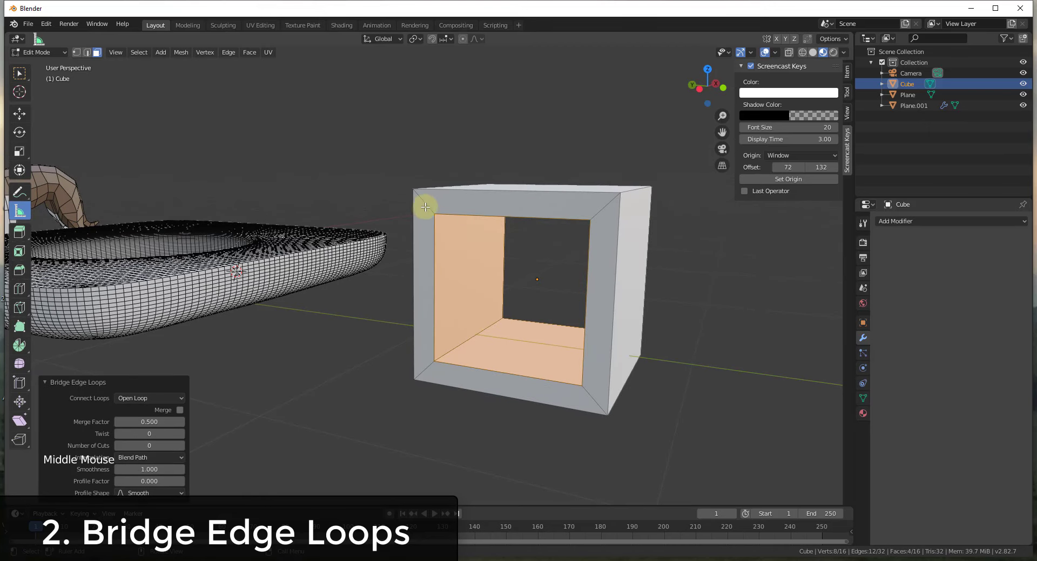
pyautogui.moveTo(664, 299); pyautogui.dragTo(583, 262, button='middle')
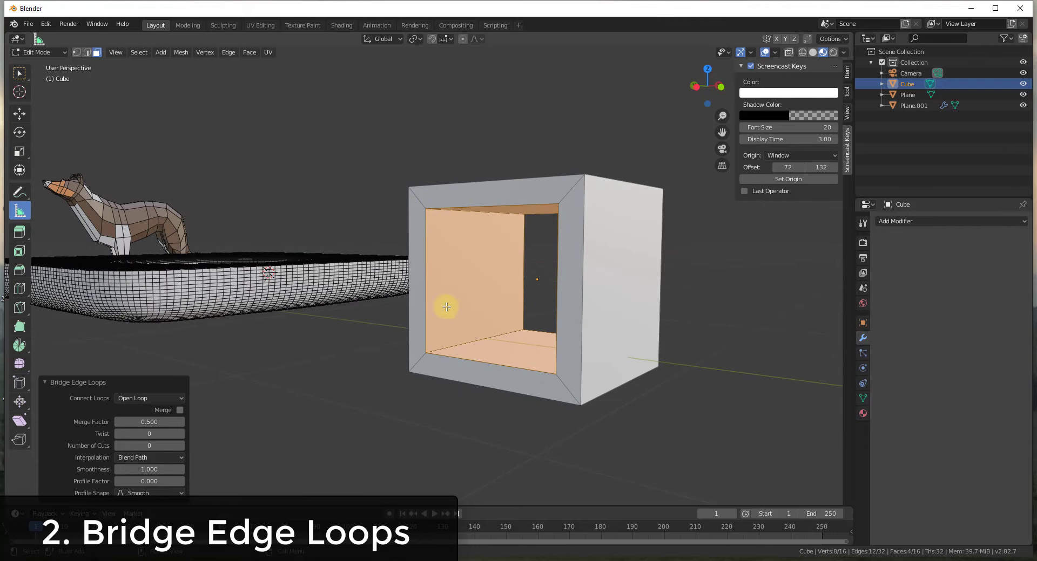
pyautogui.moveTo(566, 246); pyautogui.dragTo(638, 298, button='middle')
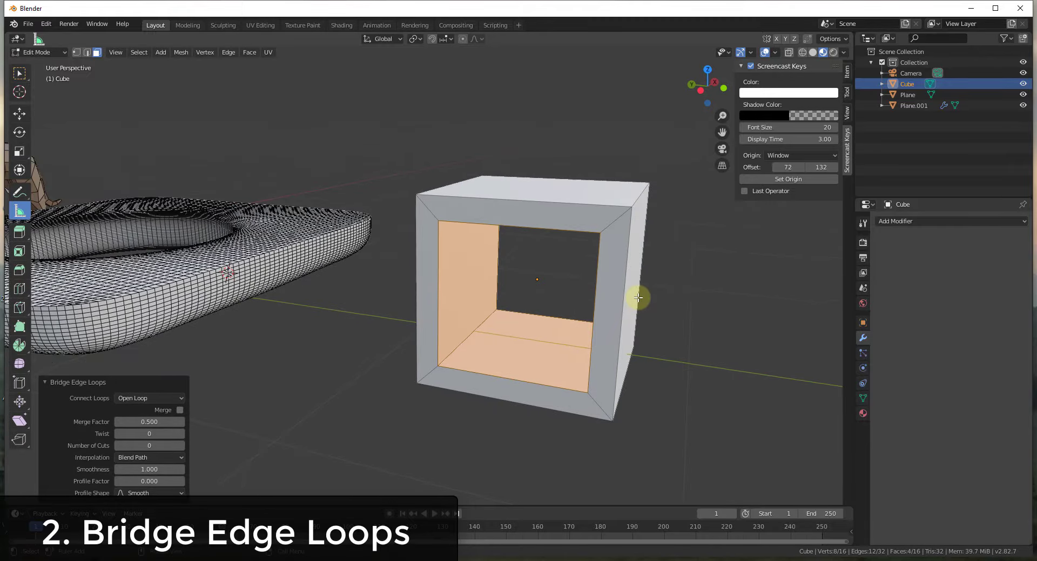
pyautogui.scroll(-3, 423, 277)
pyautogui.scroll(3, 495, 273)
pyautogui.moveTo(495, 273); pyautogui.dragTo(435, 250, button='middle')
pyautogui.scroll(-4, 392, 257)
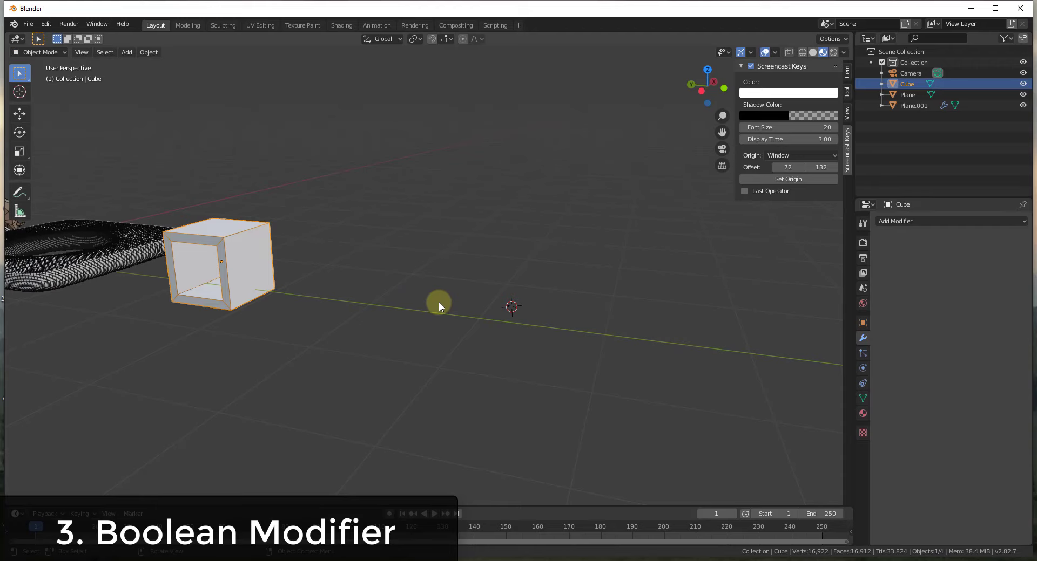
# Step: Add a UV sphere at the 3D cursor in Object Mode and scale it to about 0.346
pyautogui.moveTo(418, 264); pyautogui.dragTo(461, 255, button='middle')
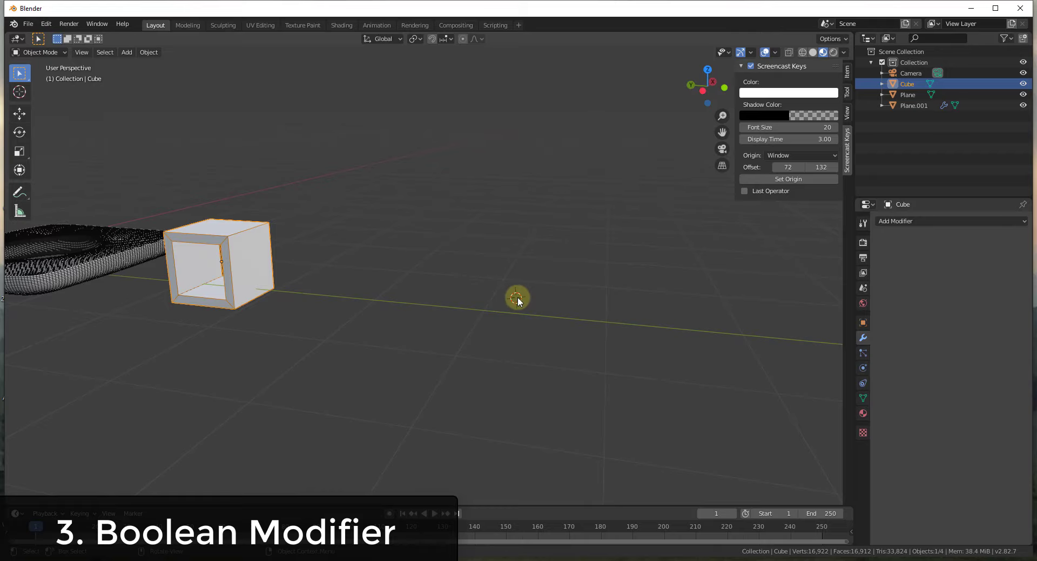
pyautogui.hotkey('shift', 'a')
pyautogui.moveTo(513, 298)
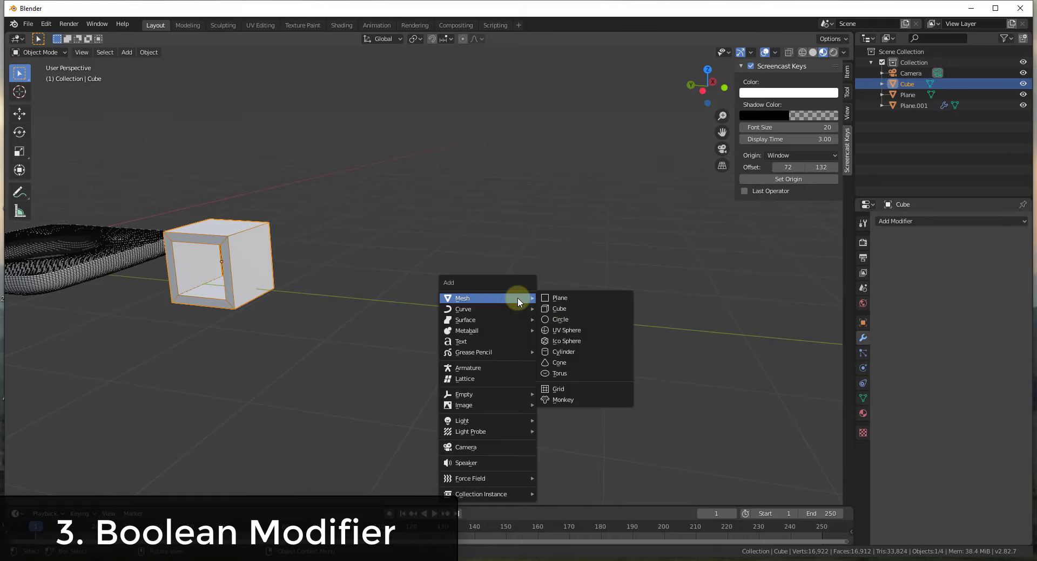
pyautogui.click(562, 331)
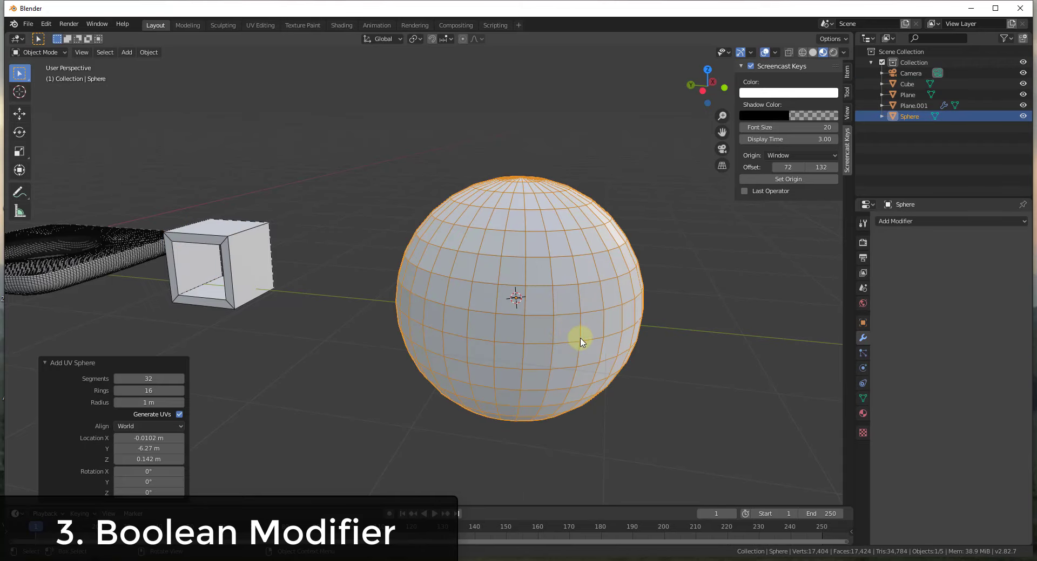
pyautogui.press('s')
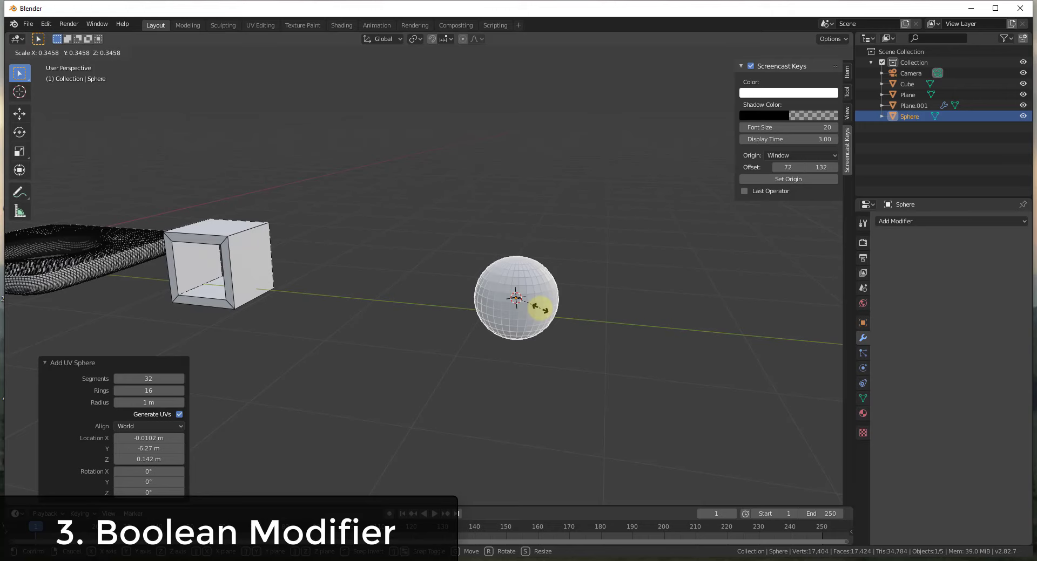
pyautogui.click(540, 309)
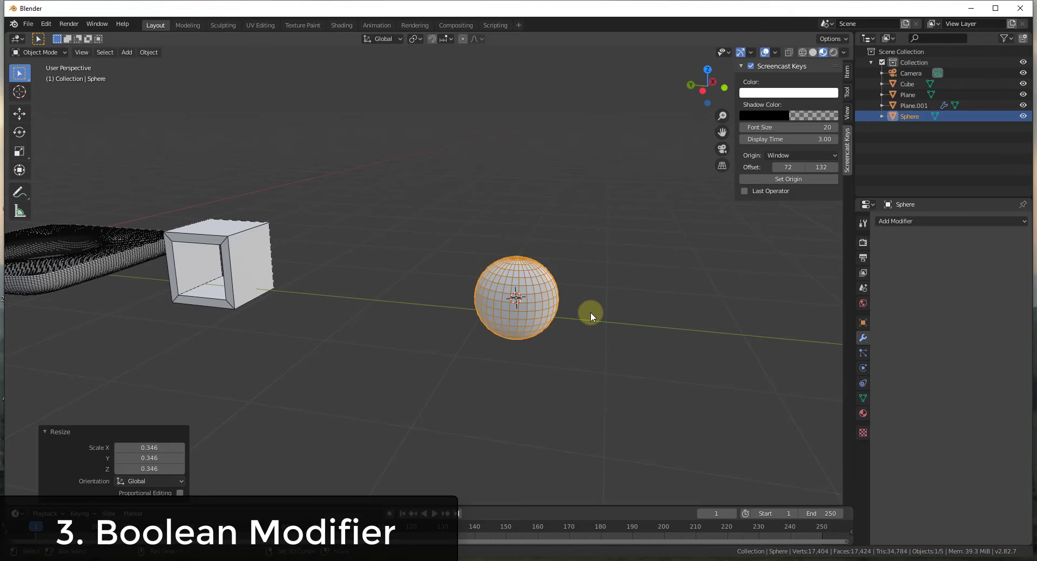
# Step: Add a cylinder at the sphere's centre and scale it down to about 0.06
pyautogui.hotkey('shift', 'a')
pyautogui.moveTo(591, 312)
pyautogui.click(636, 367)
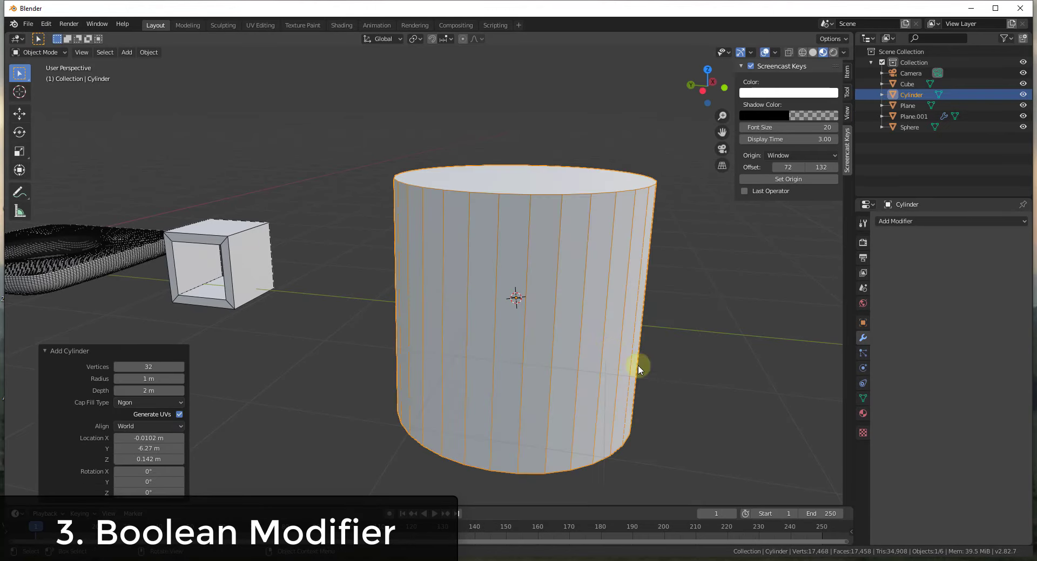
pyautogui.press('s')
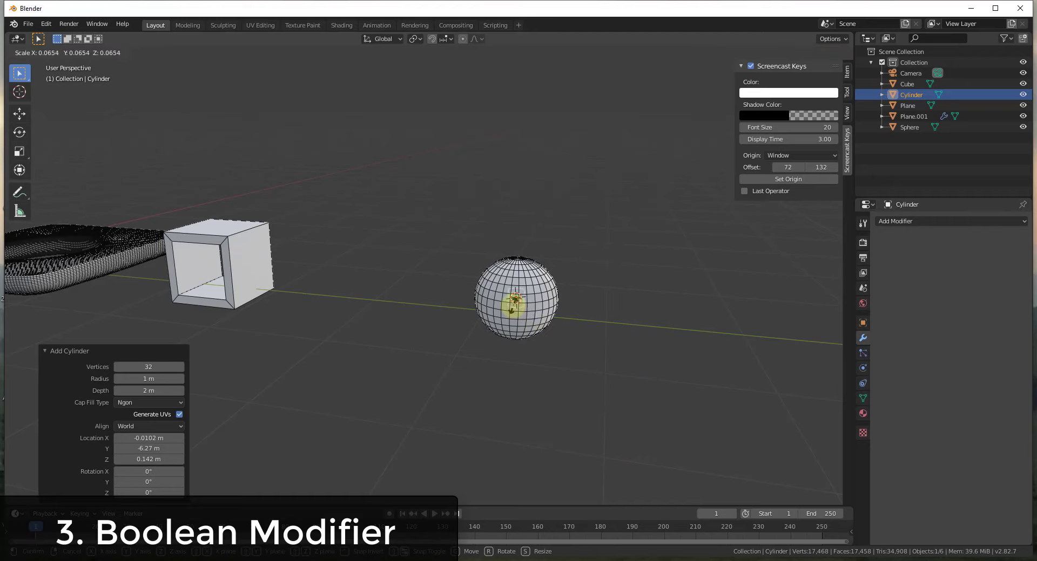
pyautogui.click(515, 309)
# Step: Move the cylinder about -0.586 m along Y, out of the sphere, and rotate it 90° about the X axis
pyautogui.press('g')
pyautogui.press('y')
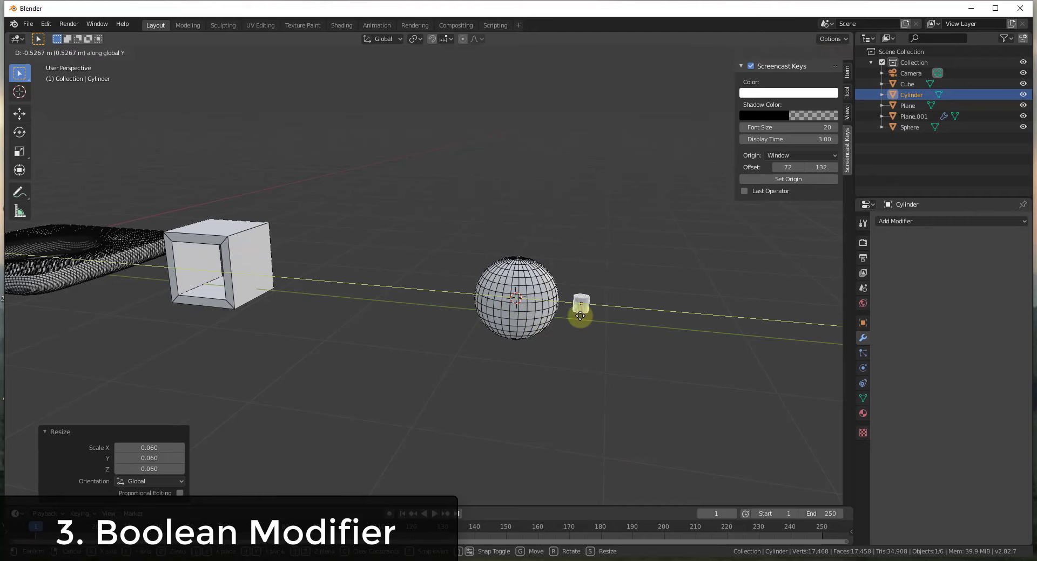
pyautogui.click(586, 312)
pyautogui.moveTo(585, 313); pyautogui.dragTo(654, 308, button='middle')
pyautogui.press('r')
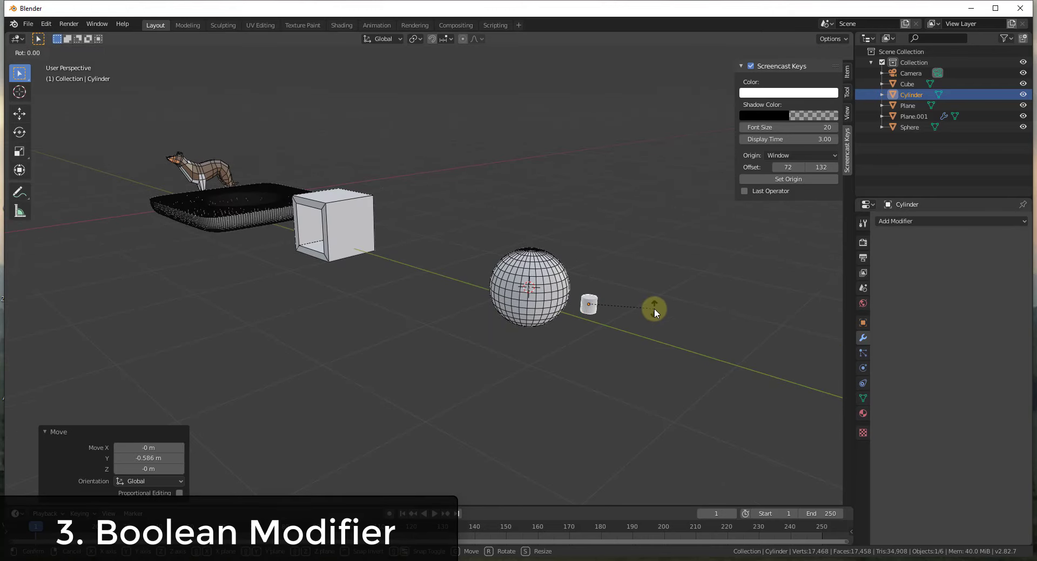
pyautogui.press('x')
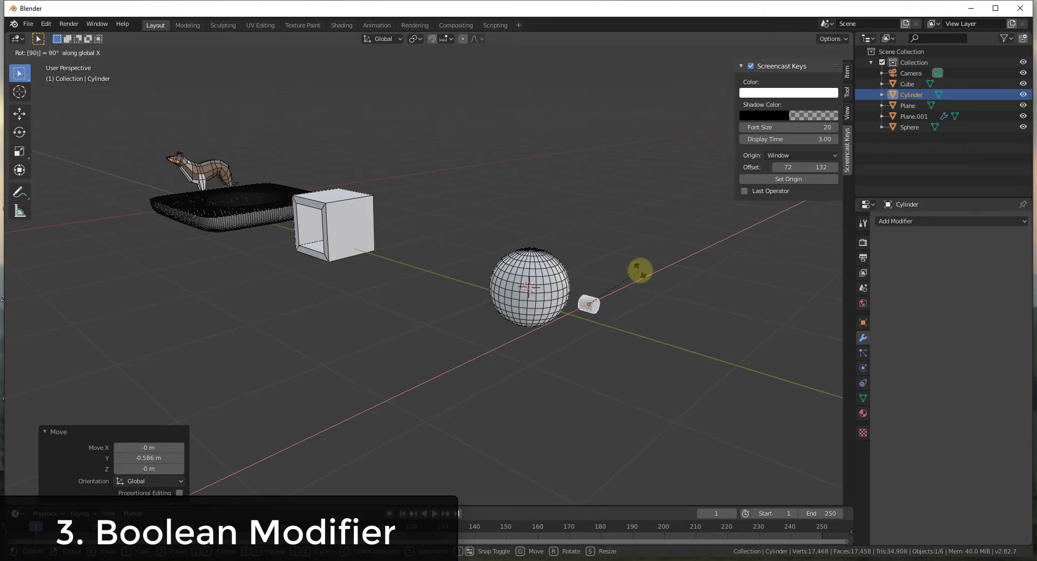
pyautogui.press('Return')
# Step: Stretch the cylinder along Y into a long rod passing completely through the sphere, and deselect it
pyautogui.scroll(5, 639, 271)
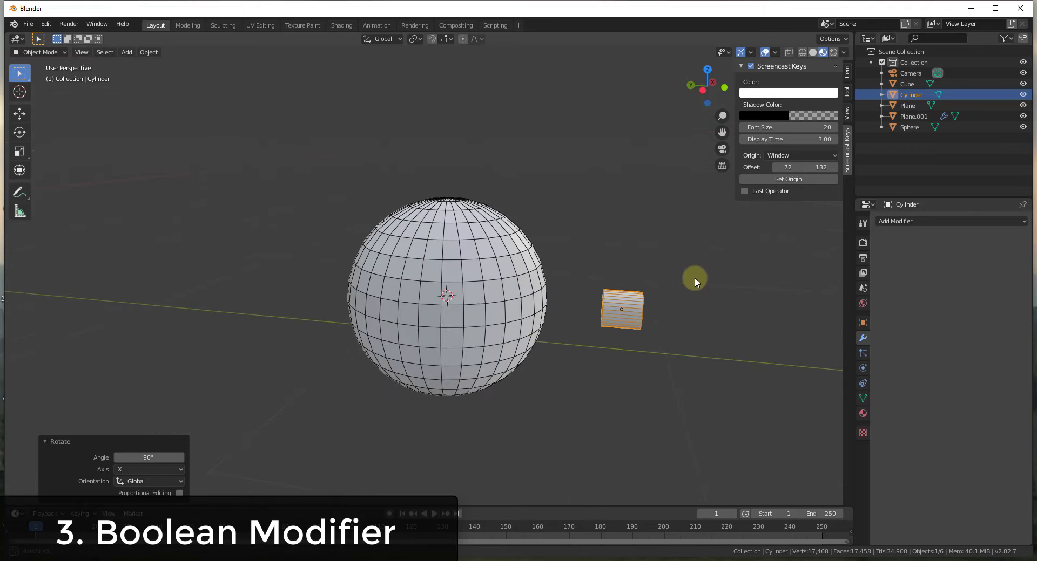
pyautogui.moveTo(591, 298); pyautogui.dragTo(617, 298, button='middle')
pyautogui.press('s')
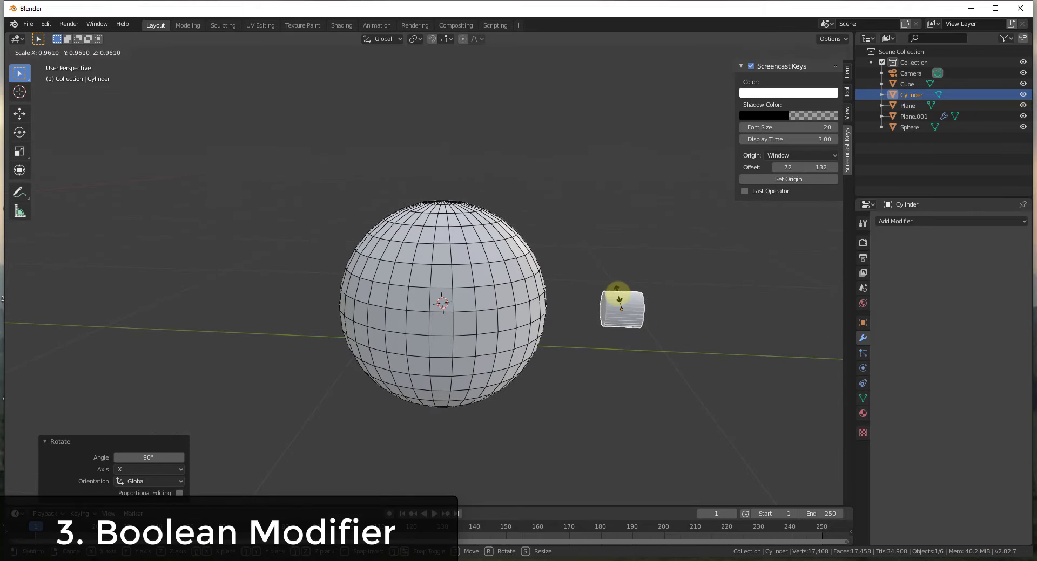
pyautogui.press('y')
pyautogui.click(248, 282)
pyautogui.moveTo(648, 290); pyautogui.dragTo(642, 247, button='middle')
pyautogui.click(642, 247)
pyautogui.moveTo(511, 247); pyautogui.dragTo(633, 213, button='middle')
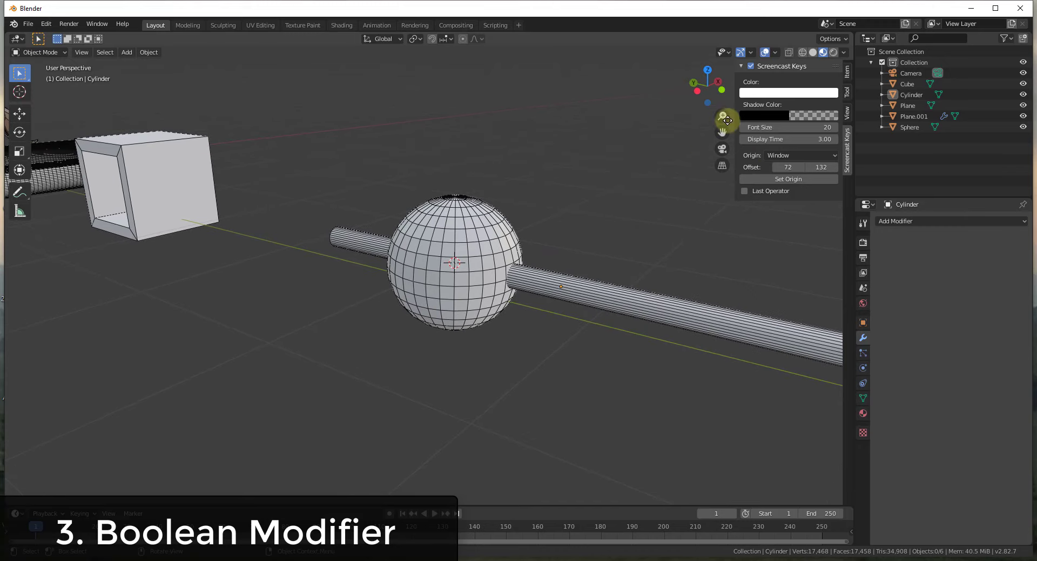
# Step: Turn on Screencast Keys and add a Boolean modifier to the sphere
pyautogui.click(750, 66)
pyautogui.moveTo(675, 178); pyautogui.dragTo(537, 252, button='middle')
pyautogui.scroll(2, 516, 264)
pyautogui.click(438, 266)
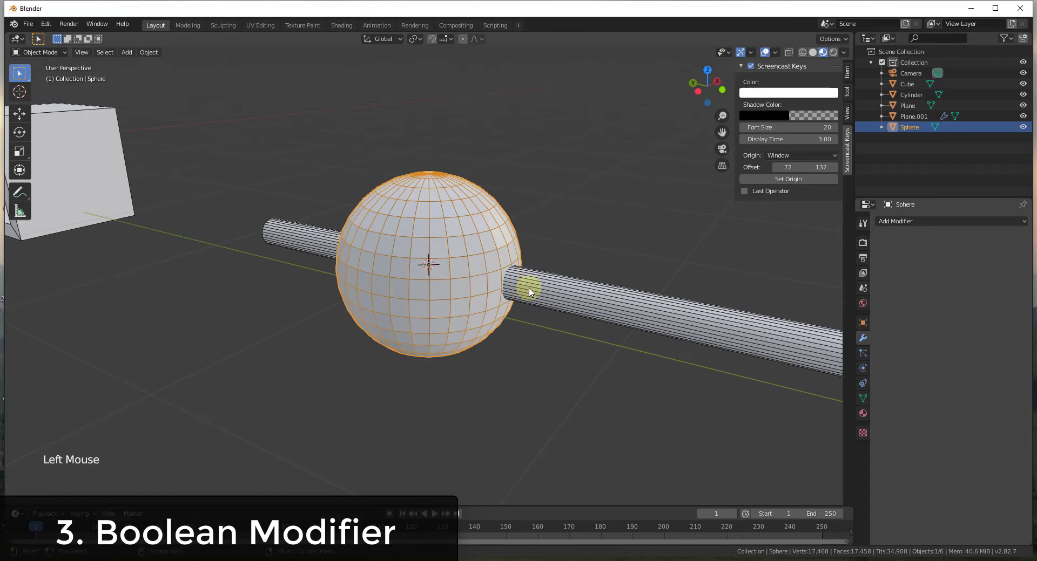
pyautogui.click(578, 244)
pyautogui.click(452, 232)
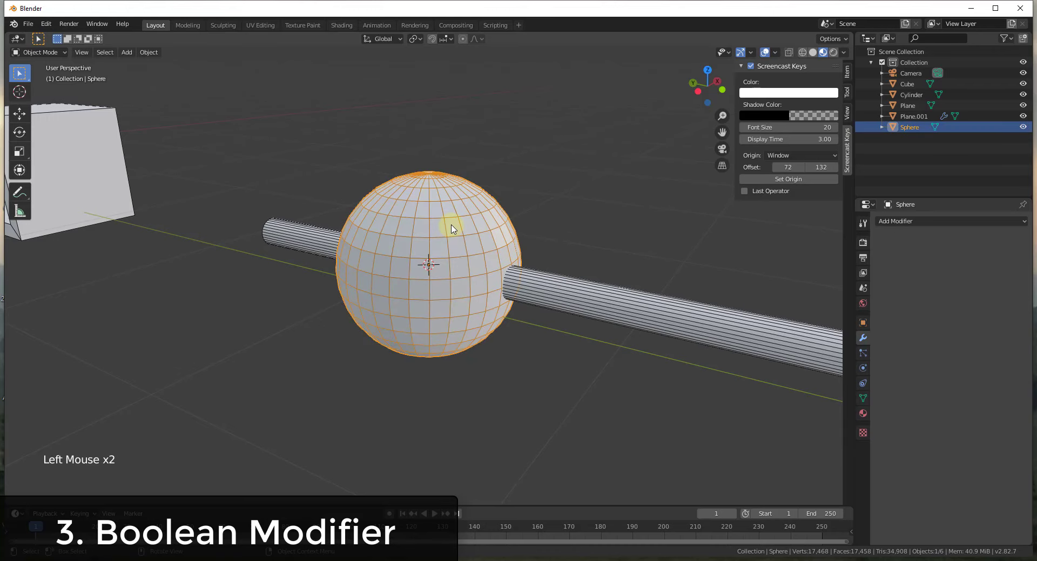
pyautogui.click(915, 220)
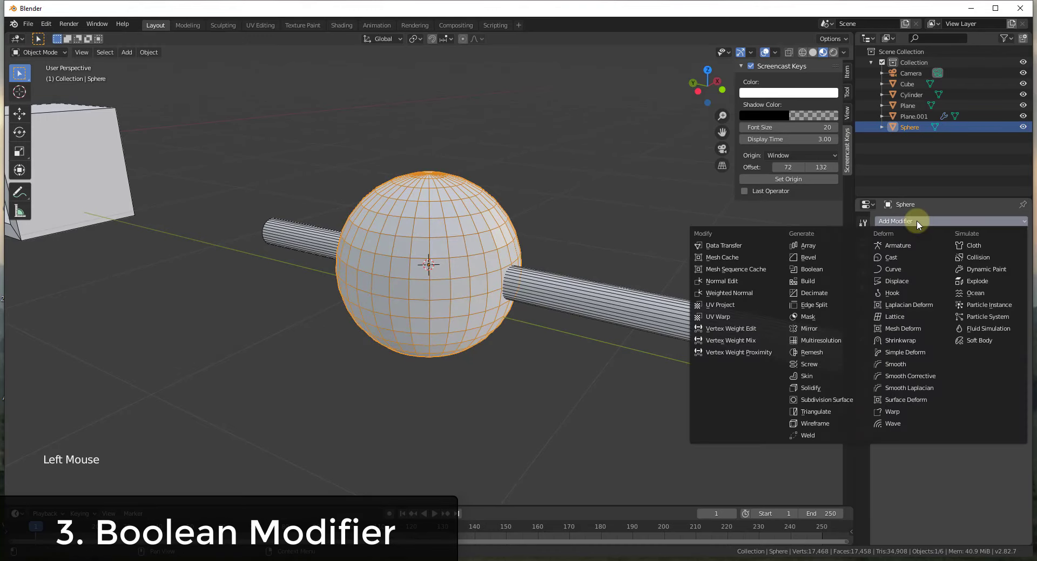
pyautogui.click(823, 266)
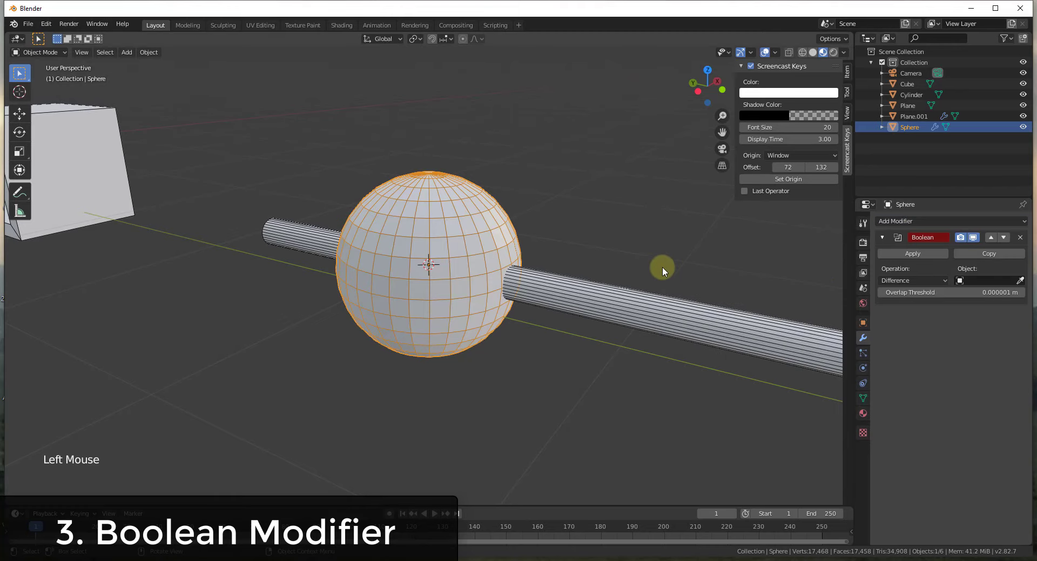
# Step: Keep the Boolean modifier's operation at Difference and pick the cylinder passing through the sphere as its object
pyautogui.click(903, 281)
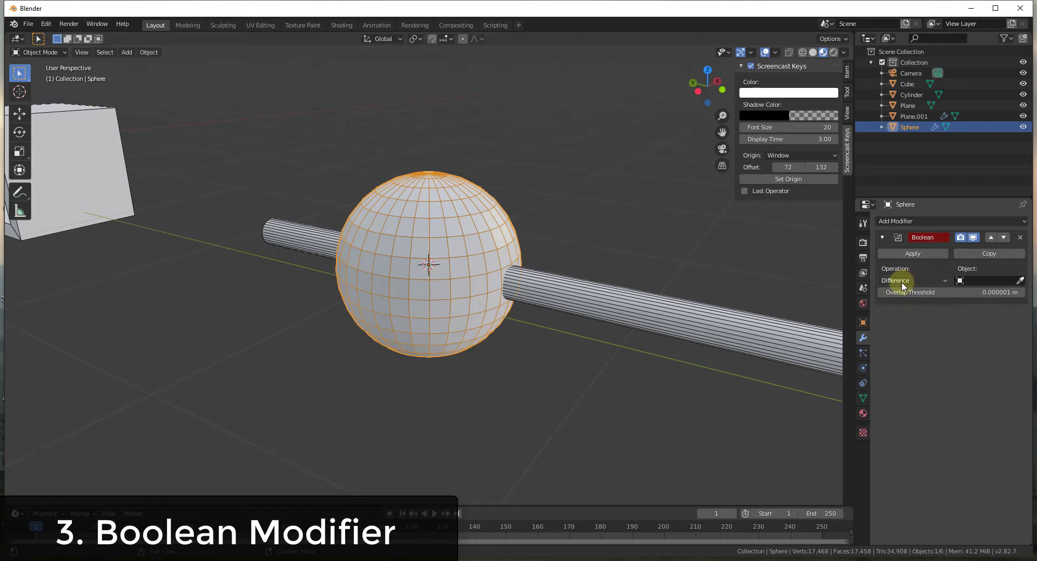
pyautogui.click(903, 281)
pyautogui.click(903, 284)
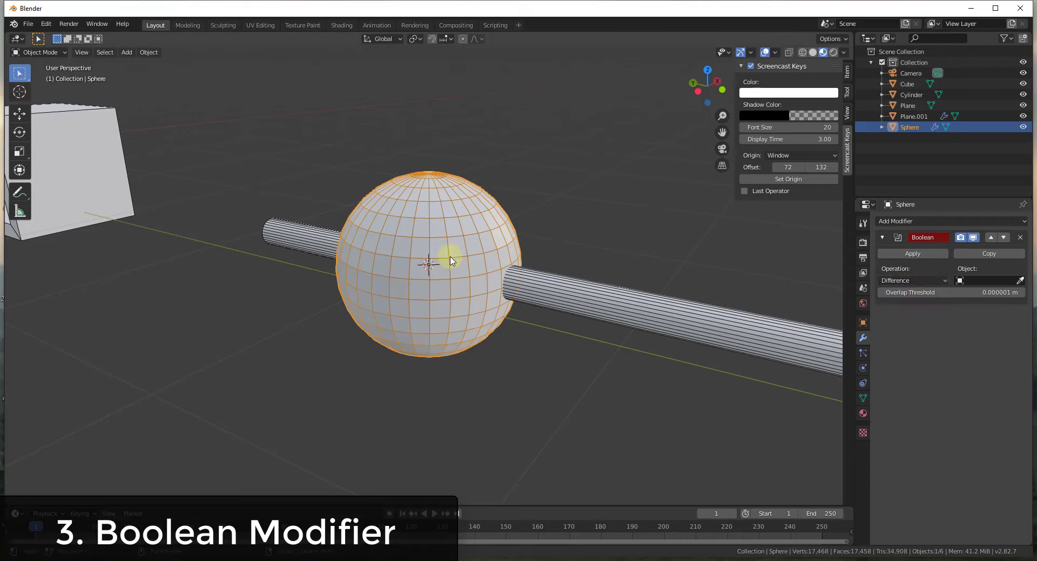
pyautogui.click(1019, 283)
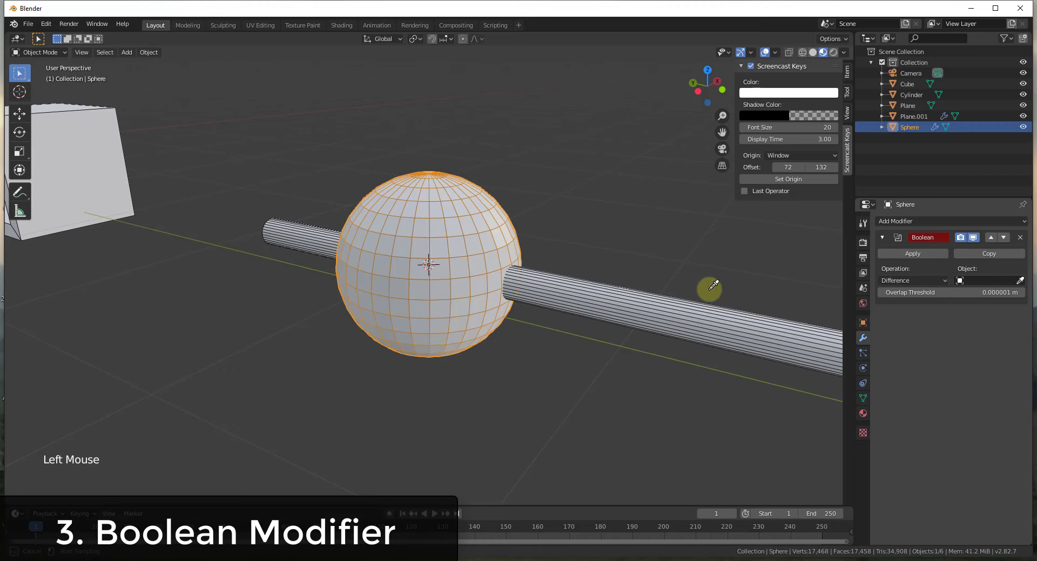
pyautogui.click(590, 291)
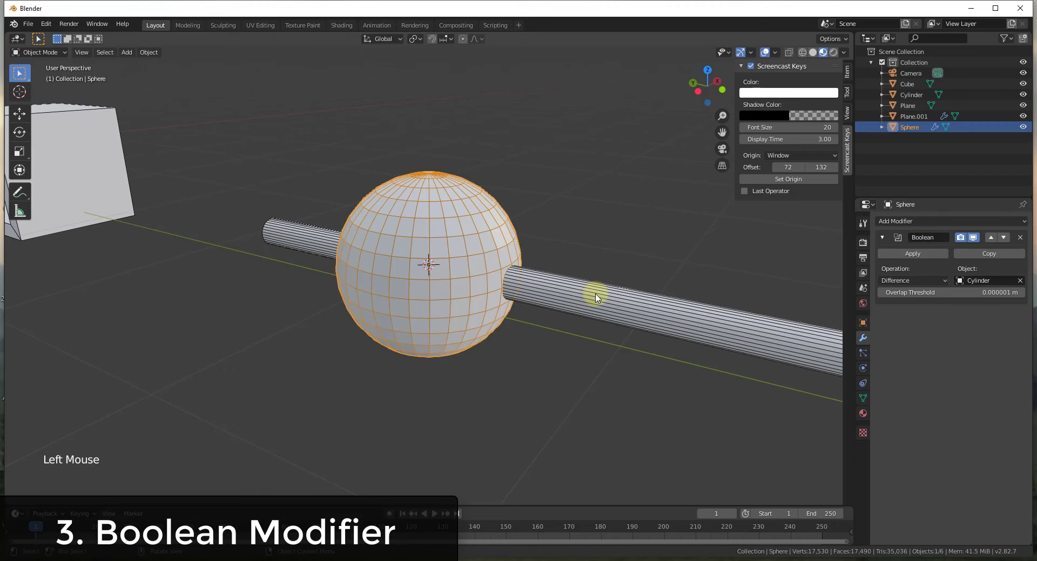
# Step: Move the cylinder slightly, by about 0.0151 m in X, -0.0111 m in Y and -0.00289 m in Z
pyautogui.moveTo(596, 298); pyautogui.dragTo(617, 331, button='middle')
pyautogui.click(539, 291)
pyautogui.press('g')
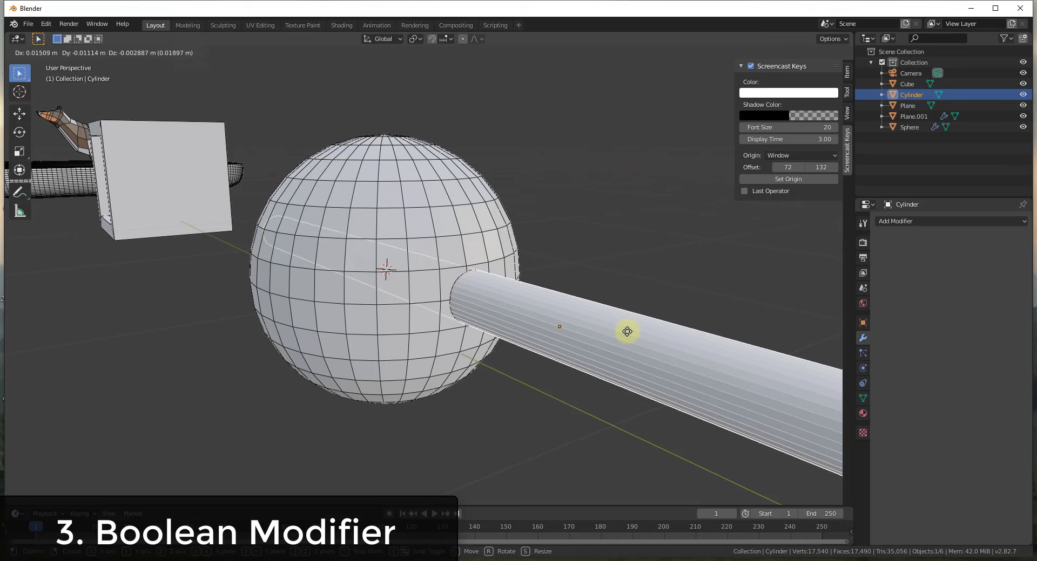
pyautogui.click(624, 331)
pyautogui.moveTo(592, 337); pyautogui.dragTo(600, 293, button='middle')
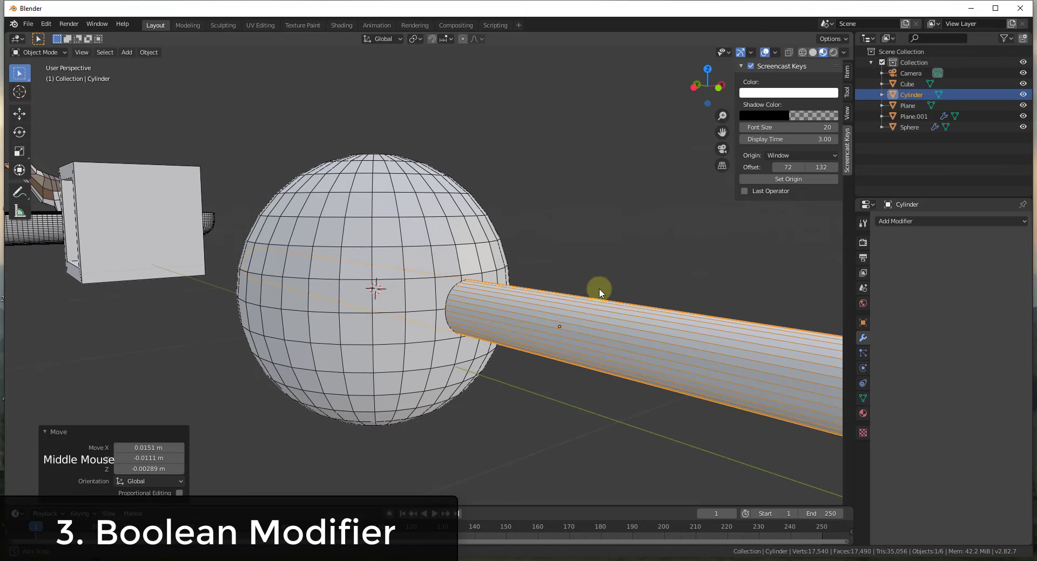
# Step: Hide the cylinder in the viewport to expose the hole it cuts through the sphere
pyautogui.click(1022, 94)
pyautogui.moveTo(696, 225); pyautogui.dragTo(505, 326, button='middle')
pyautogui.scroll(3, 556, 308)
pyautogui.scroll(-1, 551, 300)
pyautogui.moveTo(550, 301); pyautogui.dragTo(603, 293, button='middle')
pyautogui.scroll(-2, 610, 270)
pyautogui.scroll(2, 625, 270)
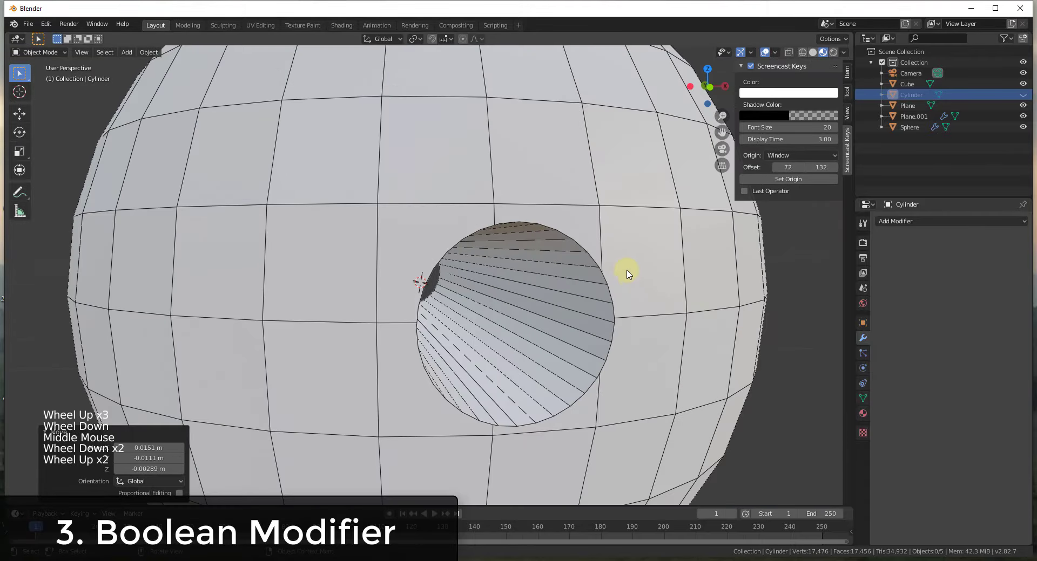
# Step: Examine the Boolean hole and its rim in the sphere from several angles and distances
pyautogui.moveTo(500, 314); pyautogui.dragTo(560, 286, button='middle')
pyautogui.scroll(-2, 504, 317)
pyautogui.scroll(-1, 493, 301)
pyautogui.scroll(2, 456, 301)
pyautogui.scroll(1, 535, 313)
pyautogui.scroll(-3, 556, 301)
pyautogui.scroll(-1, 572, 301)
pyautogui.scroll(2, 572, 300)
pyautogui.scroll(3, 573, 306)
pyautogui.scroll(-2, 570, 302)
# Step: Try a Subdivision Surface modifier on the sphere below the Boolean modifier, and remove it again
pyautogui.click(592, 242)
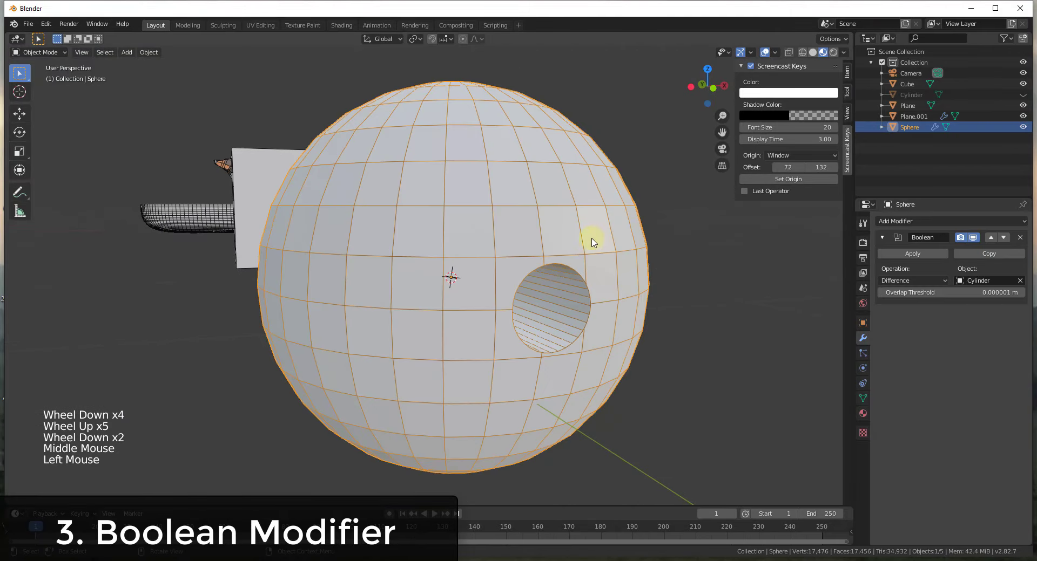
pyautogui.click(908, 221)
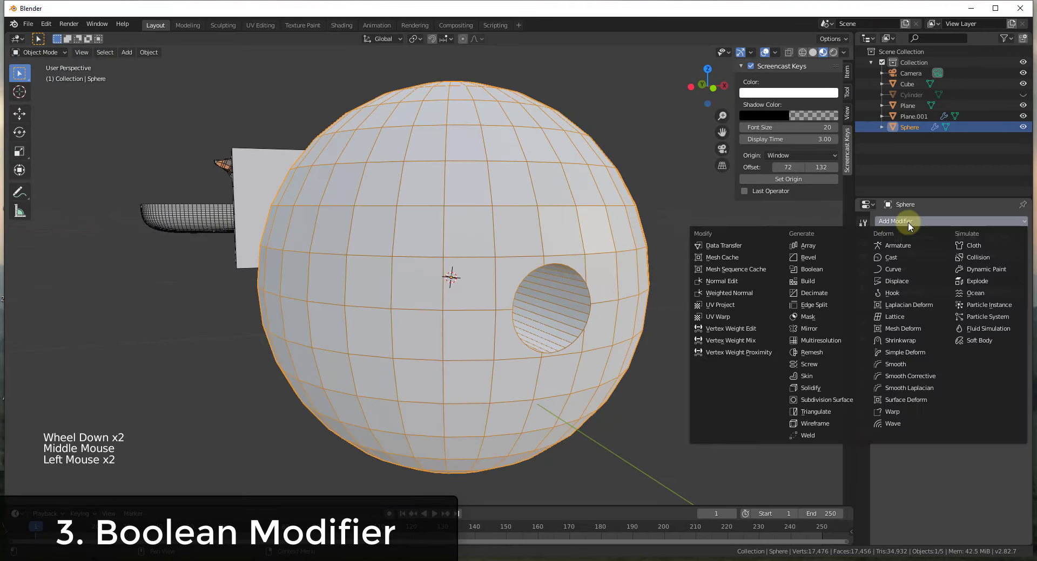
pyautogui.click(837, 402)
pyautogui.moveTo(539, 296); pyautogui.dragTo(567, 297, button='middle')
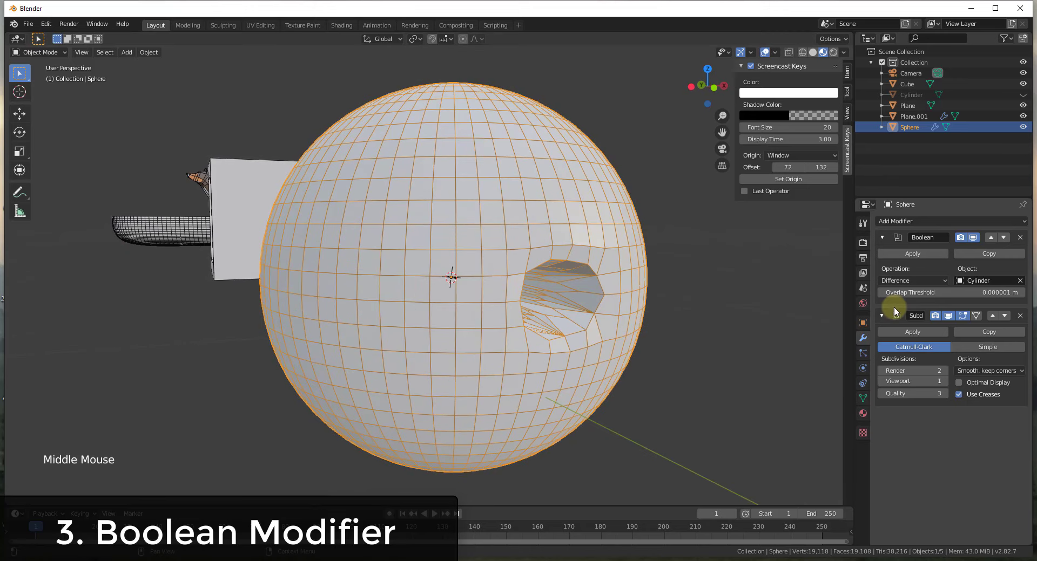
pyautogui.click(1019, 315)
# Step: Unhide the cylinder and move it up 0.175 m along the Z axis
pyautogui.scroll(5, 618, 285)
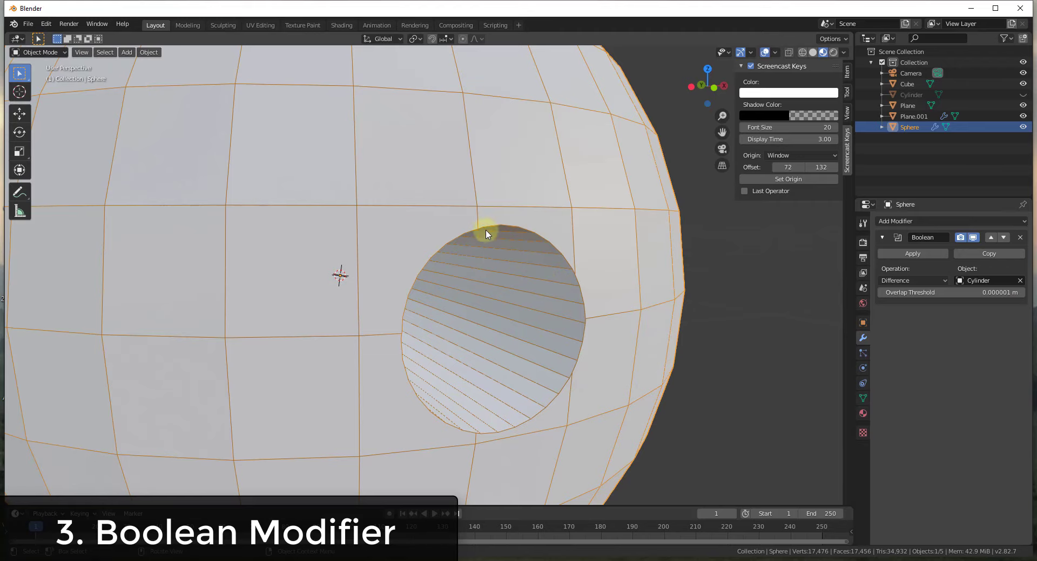
pyautogui.scroll(-4, 540, 272)
pyautogui.moveTo(588, 269); pyautogui.dragTo(620, 292, button='middle')
pyautogui.scroll(2, 621, 288)
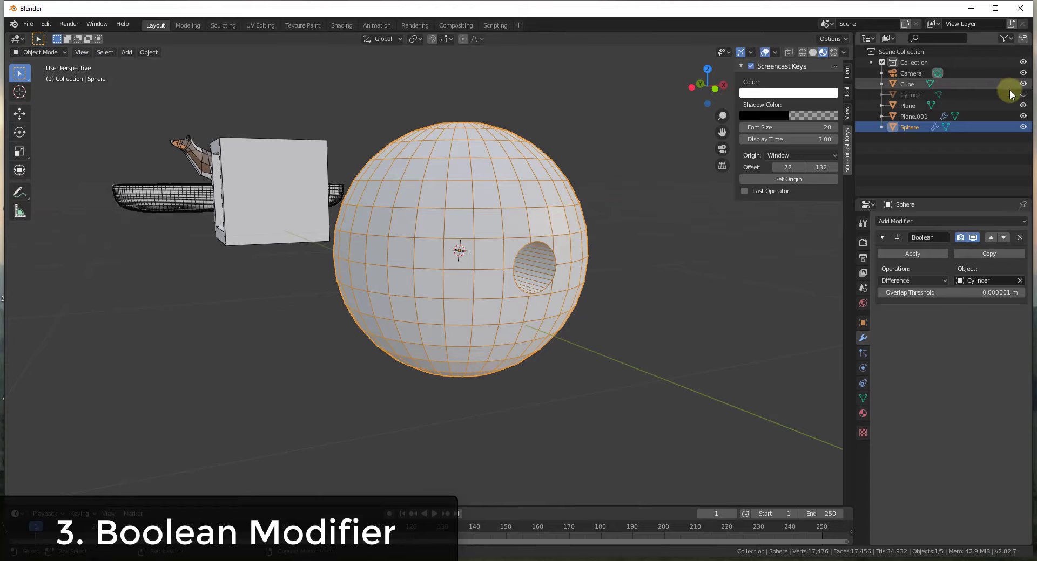
pyautogui.click(1022, 95)
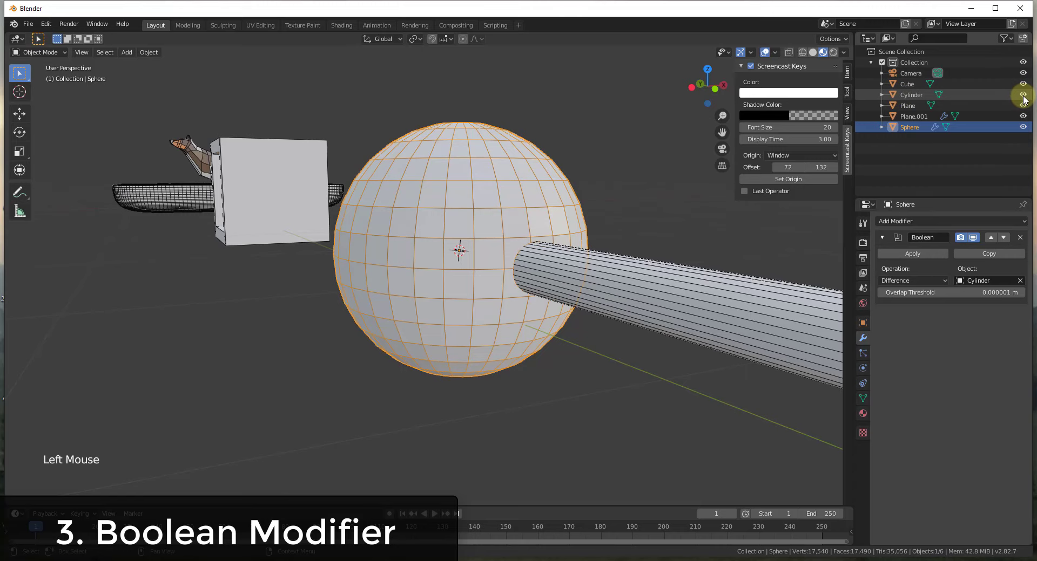
pyautogui.click(617, 287)
pyautogui.press('g')
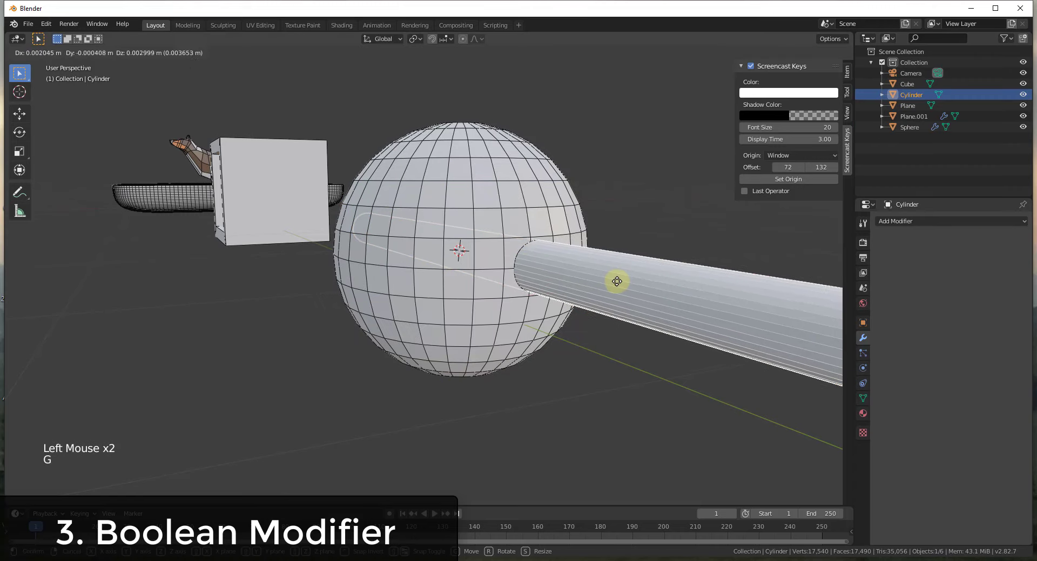
pyautogui.press('z')
pyautogui.click(625, 190)
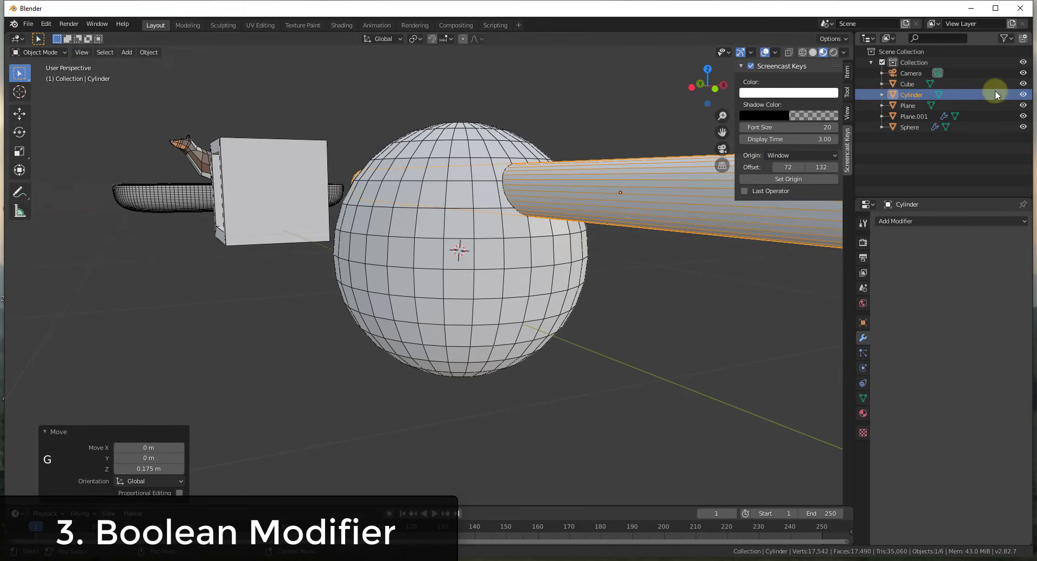
# Step: Hide the raised cylinder again and view the relocated hole in the sphere
pyautogui.click(1023, 95)
pyautogui.moveTo(474, 219); pyautogui.dragTo(563, 233, button='middle')
pyautogui.moveTo(441, 202); pyautogui.dragTo(621, 225, button='middle')
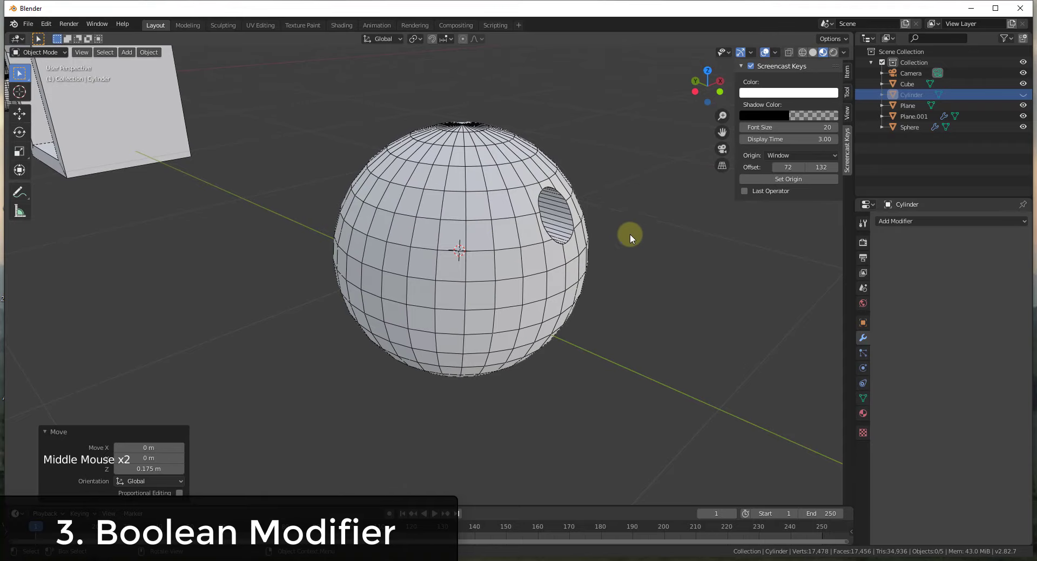